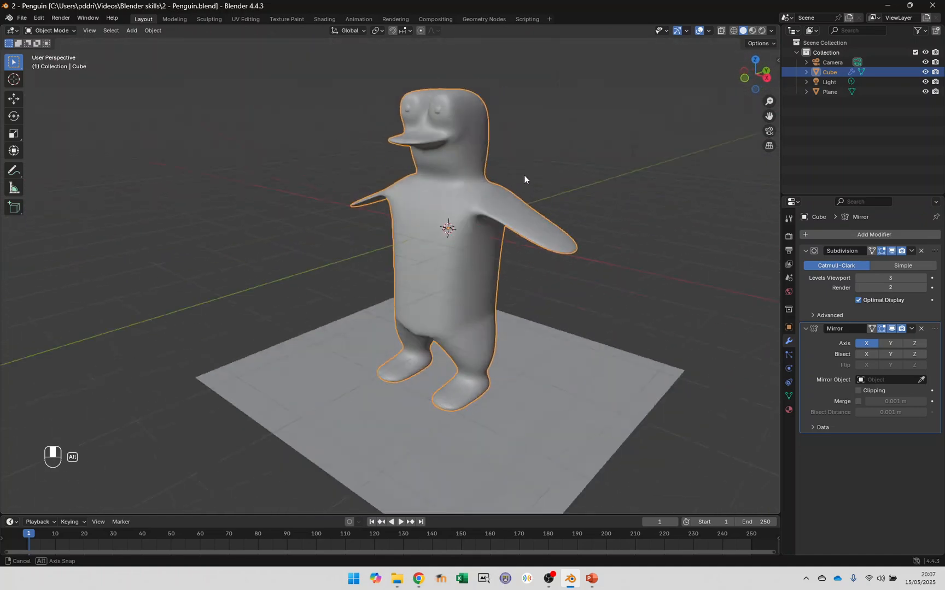
Step: Start a new file, delete its default cube and hide the sidebar
key(ctrl+n)
click(507, 235)
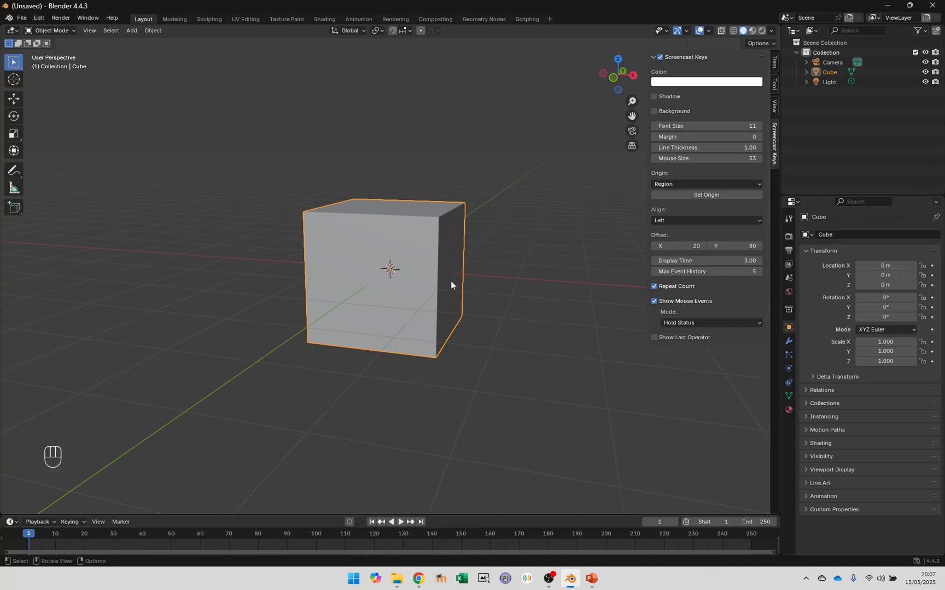
key(x)
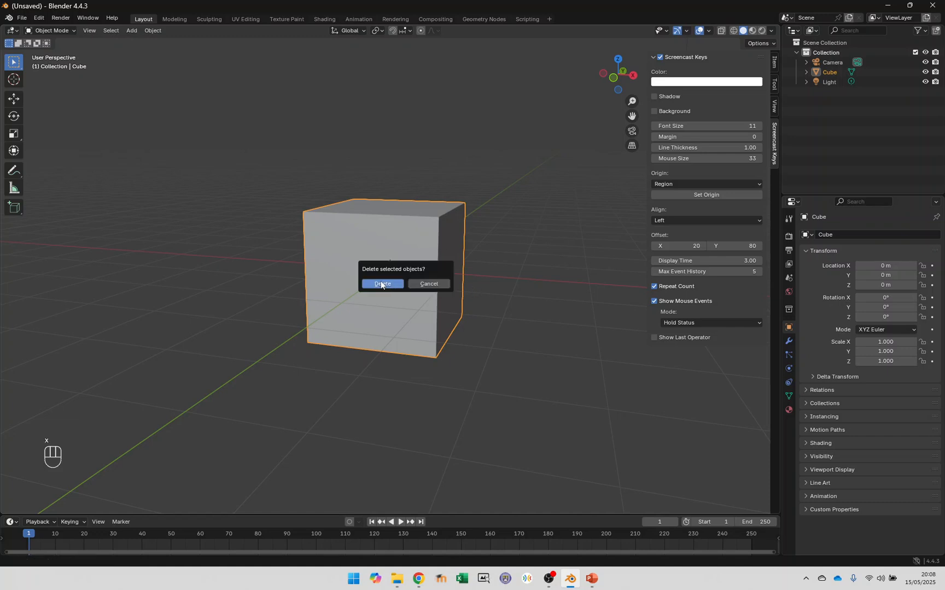
click(381, 284)
key(n)
Step: Add a Monkey mesh to the empty scene
key(shift+a)
mouse_move(393, 277)
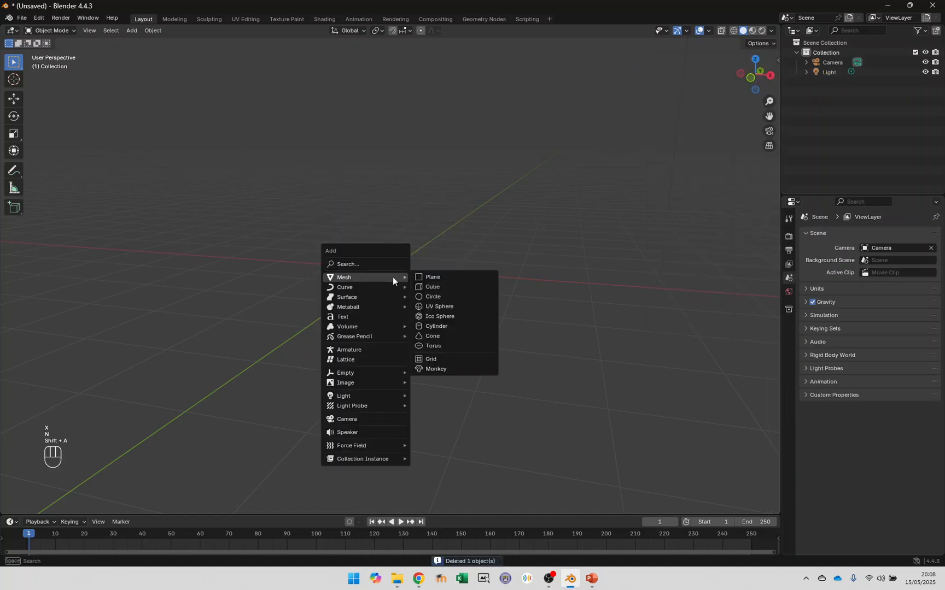
click(448, 368)
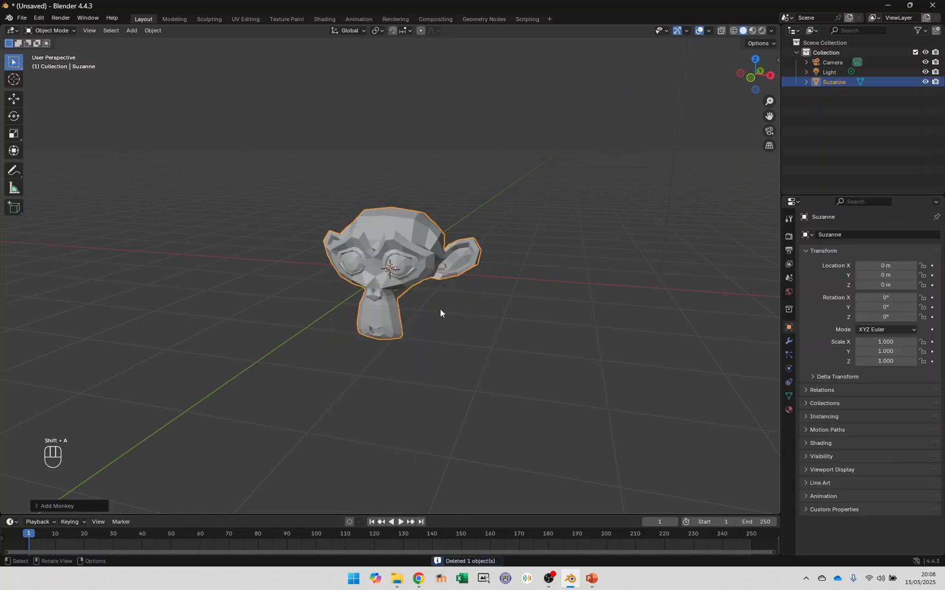
Step: Shade the monkey smooth and give it a subdivision surface at level 2
right_click(353, 252)
click(353, 251)
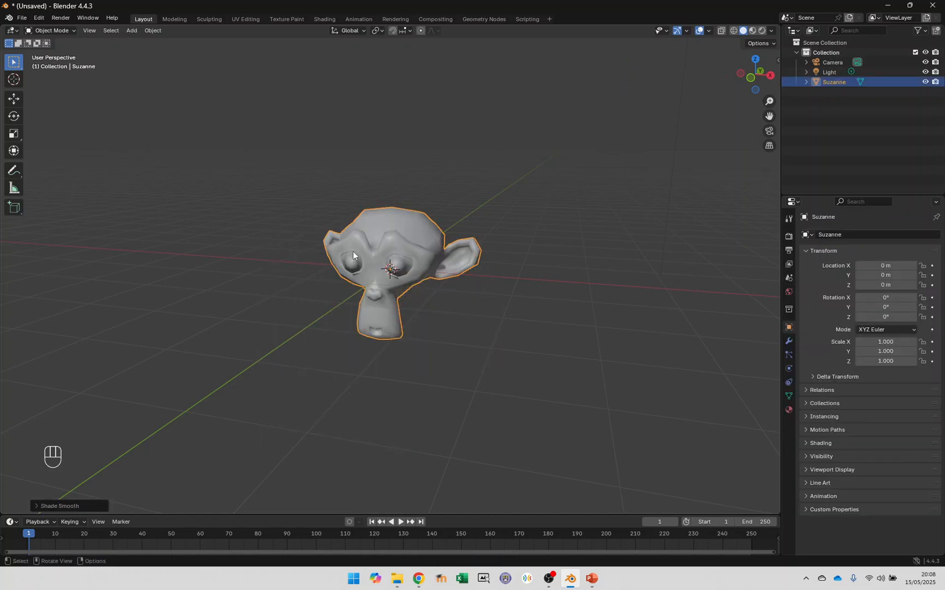
key(ctrl+2)
middle_drag(401, 269, 442, 181)
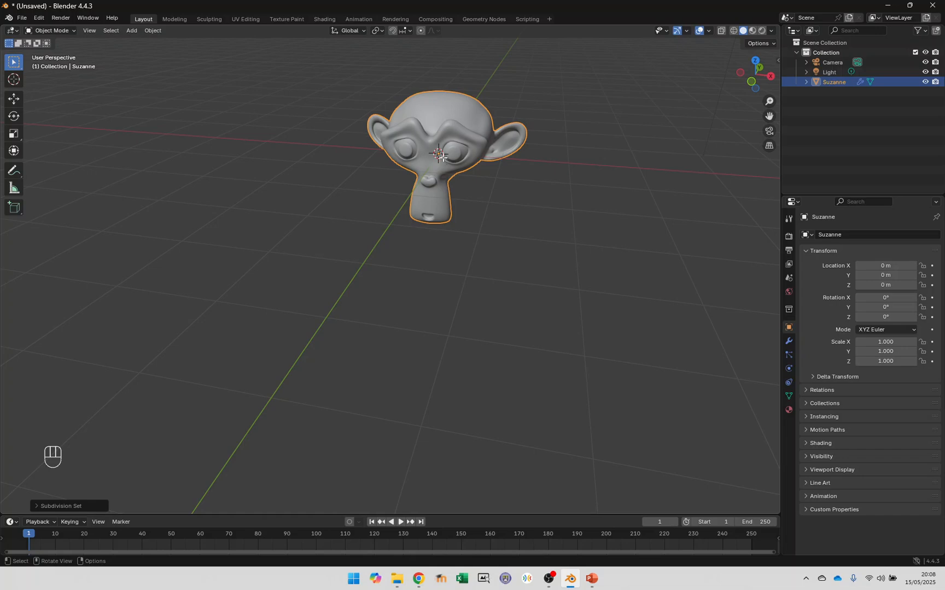
Step: Toggle the monkey between Object Mode and Edit Mode several times, ending in Edit Mode
key(Tab)
key(Tab)
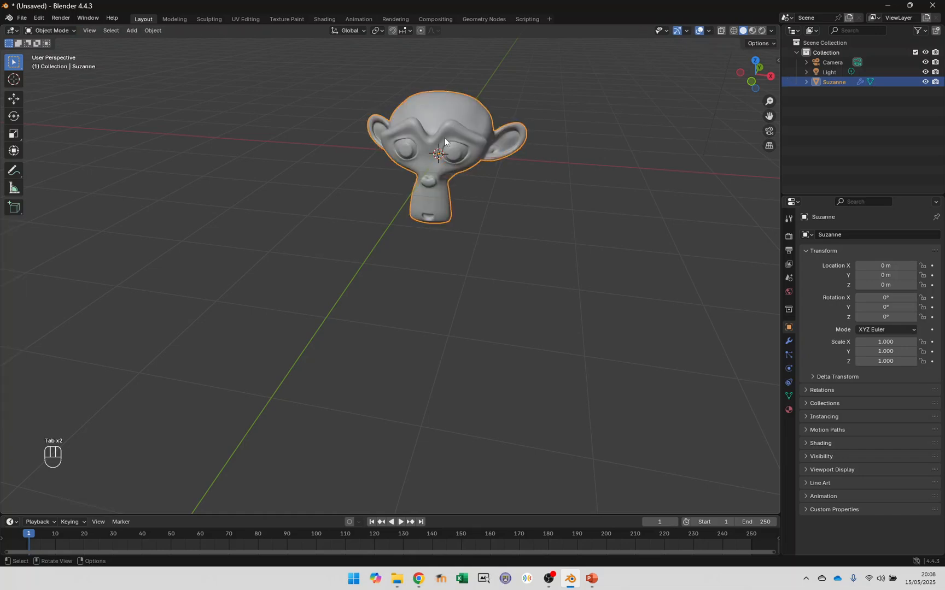
key(Tab)
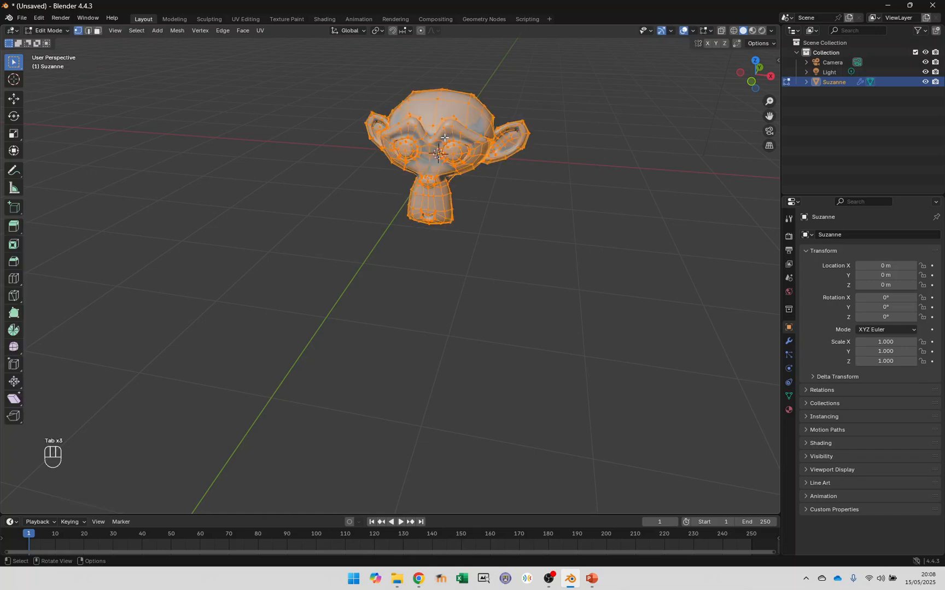
key(Tab)
key(Tab)
click(45, 30)
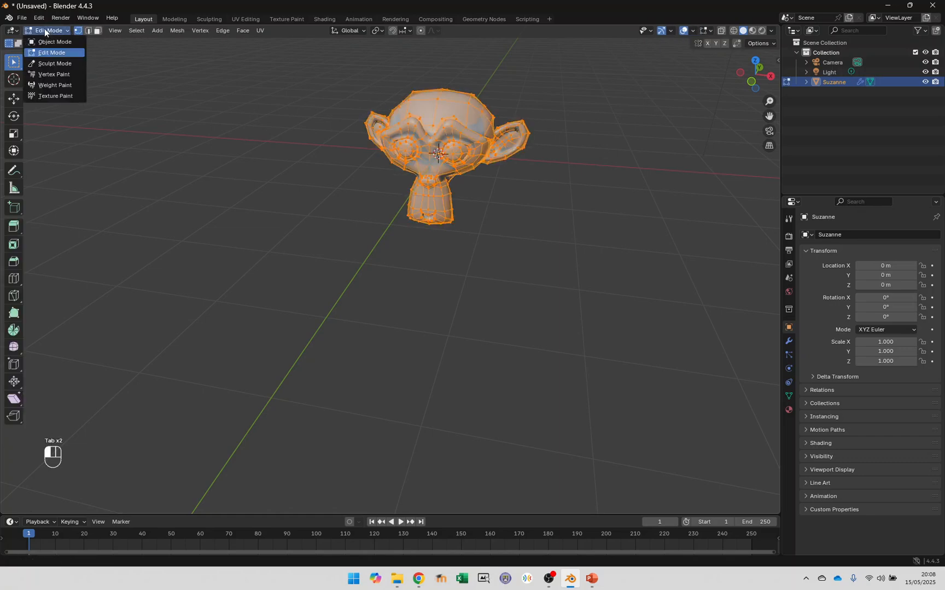
click(49, 44)
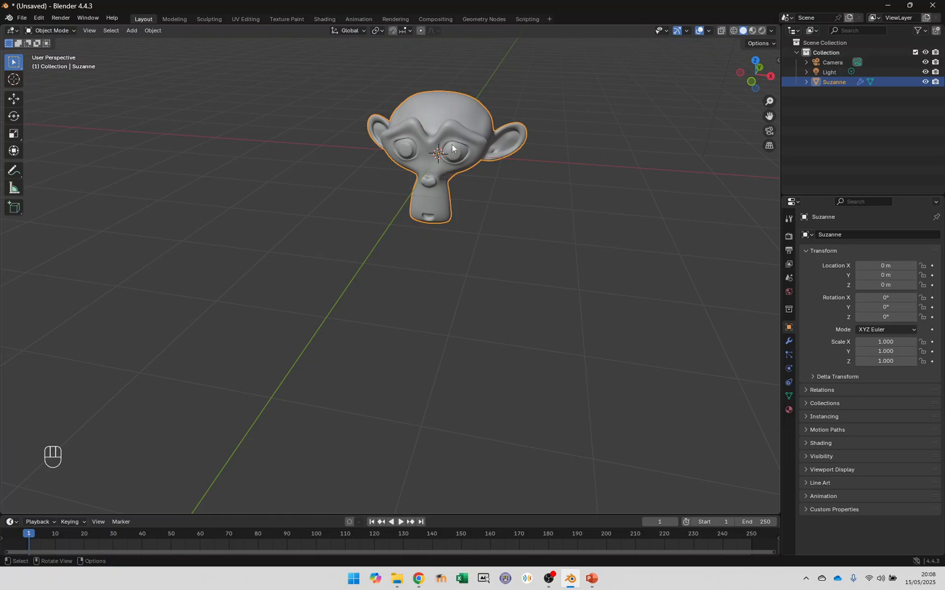
key(Tab)
Step: Try to move the single vertex at the top centre of the monkey's forehead
middle_drag(486, 165, 423, 295)
scroll(456, 173, up, 2)
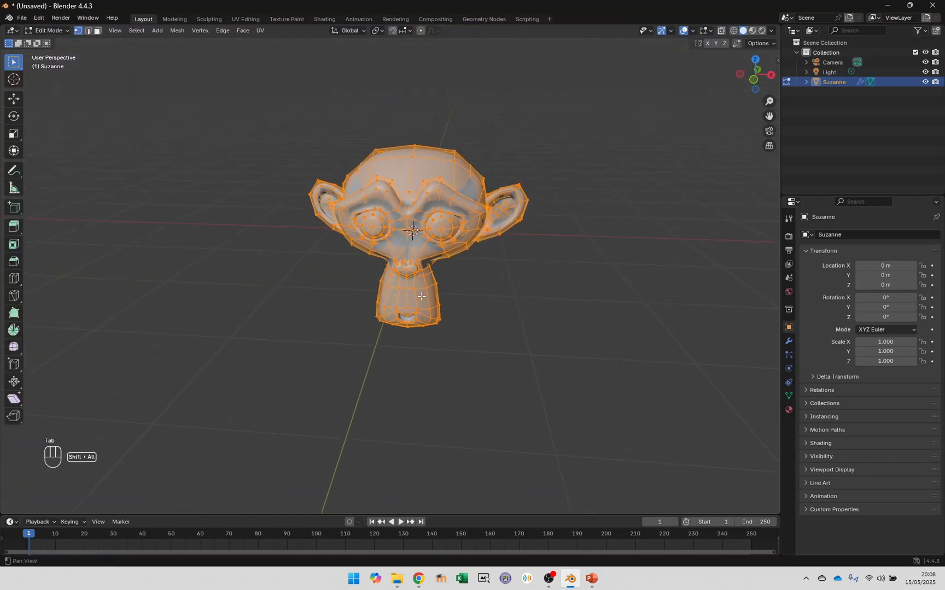
click(411, 157)
key(g)
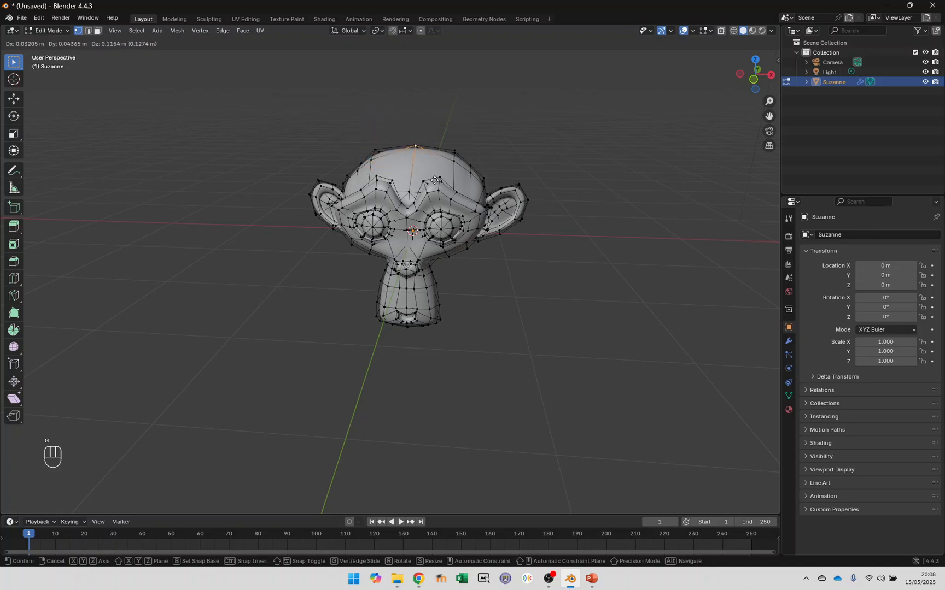
key(Escape)
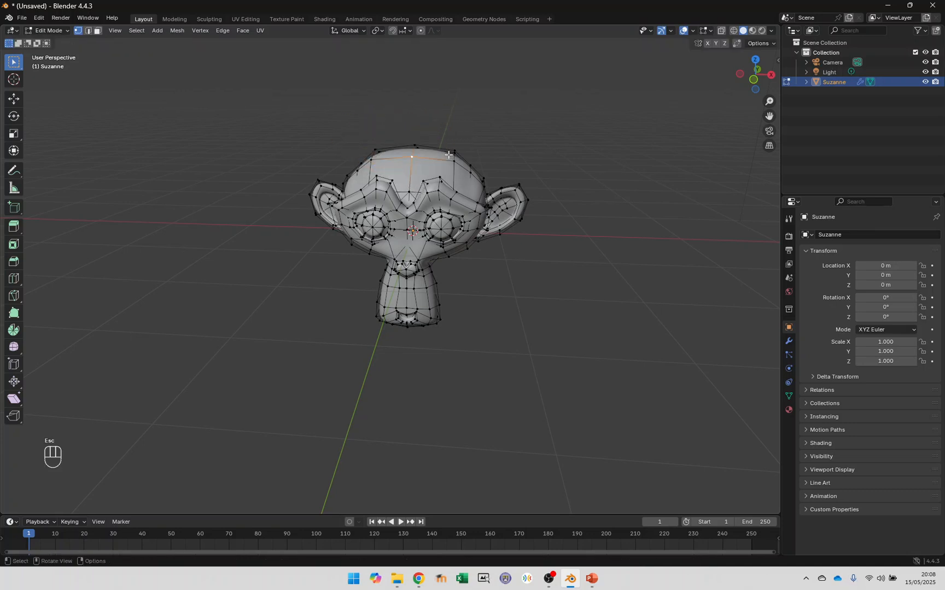
Step: Select an edge across the top of the forehead in edge mode, and individual surrounding faces in face mode
key(2)
click(427, 159)
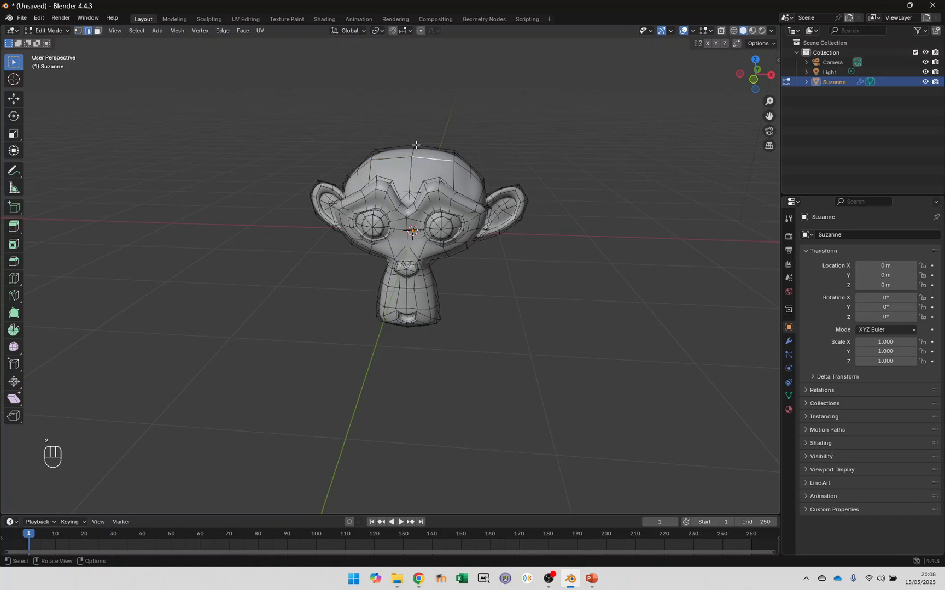
key(3)
click(429, 153)
click(403, 152)
click(399, 174)
click(435, 177)
click(434, 155)
click(432, 155)
click(430, 153)
click(427, 152)
click(402, 155)
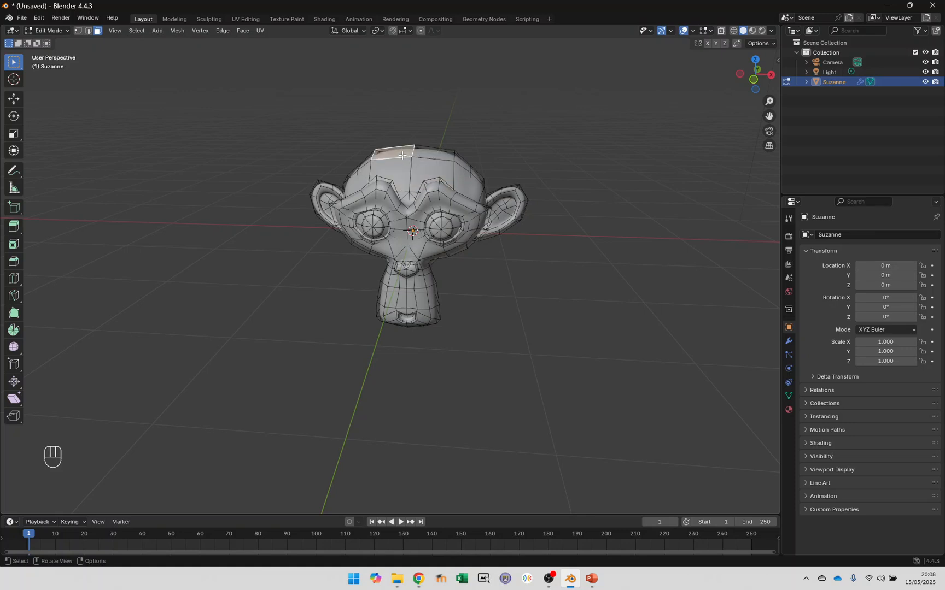
click(402, 170)
click(426, 171)
Step: Cycle through vertex, edge and face selection, picking a forehead vertex and ending with a forehead face selected
key(1)
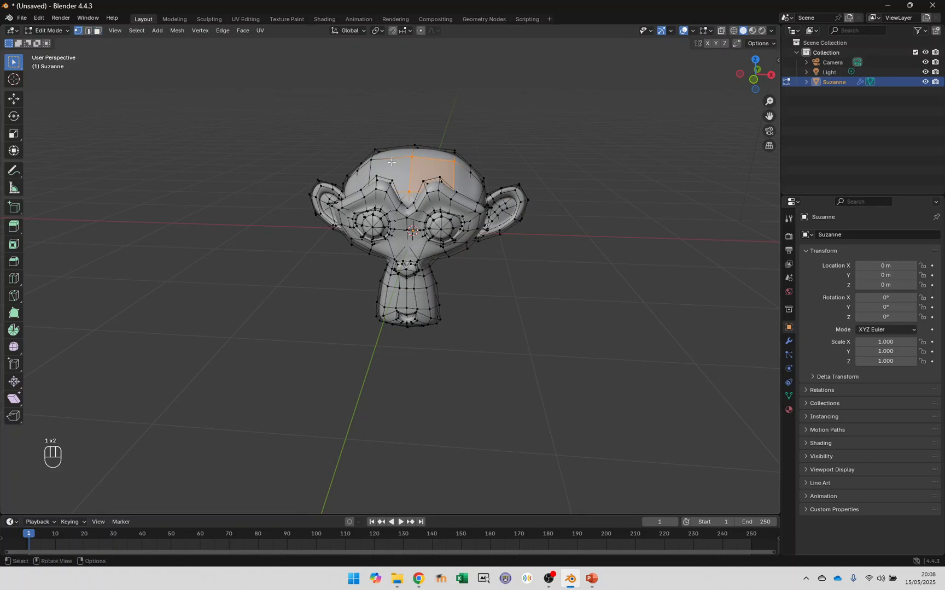
click(371, 161)
key(2)
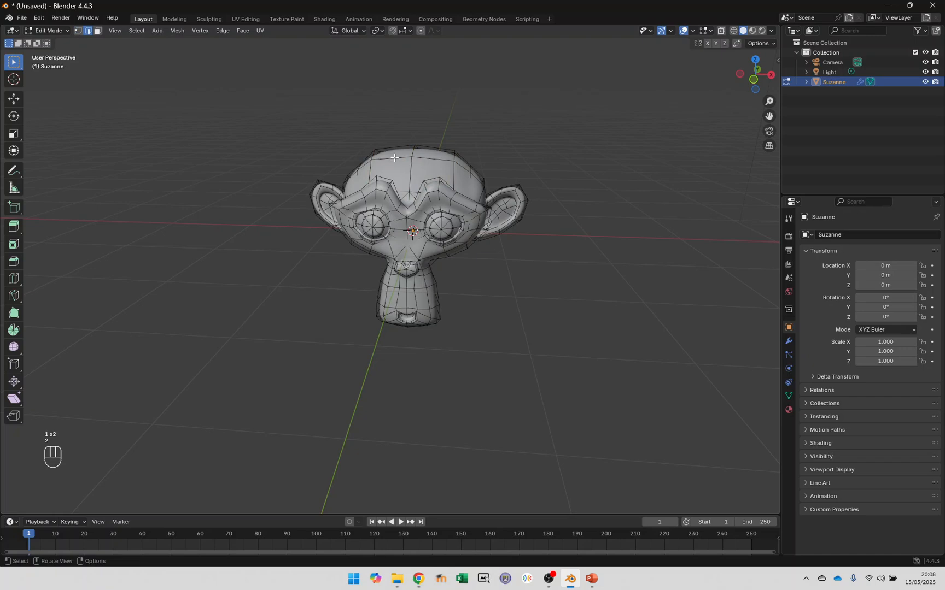
key(3)
click(391, 167)
Step: Select the two adjacent faces on the underside of the monkey's head, behind the chin
alt+middle_drag(425, 252, 505, 226)
click(381, 225)
alt+middle_drag(424, 264, 527, 302)
shift+click(385, 236)
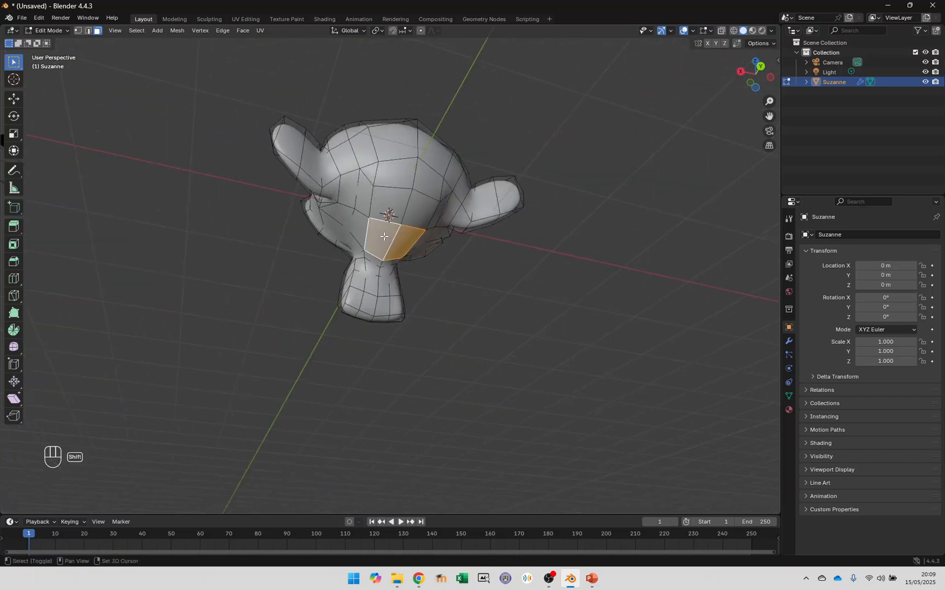
alt+middle_drag(485, 270, 343, 313)
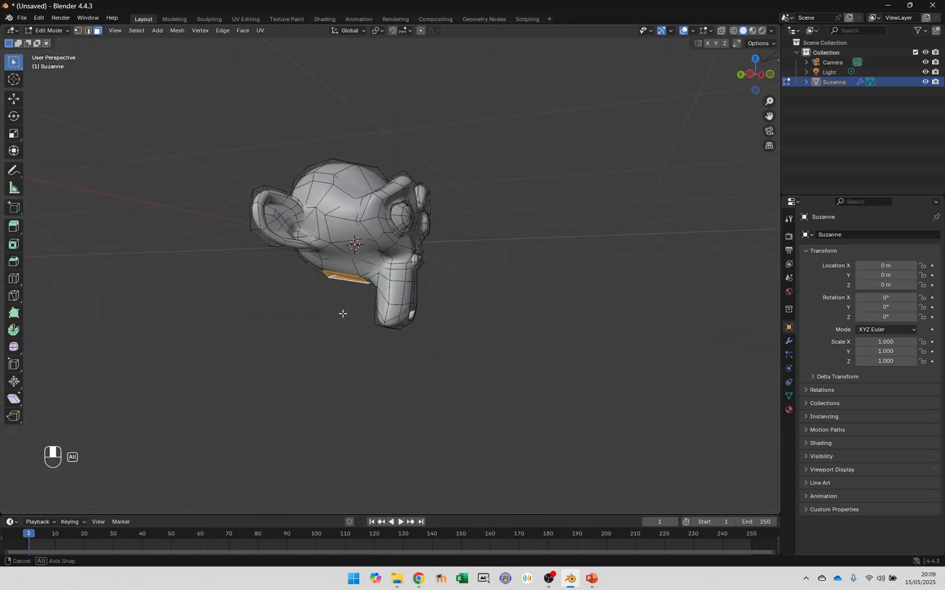
Step: Switch to the PowerPoint slide of essential shortcuts, review the Extrude entry, and return to Blender
key(alt+Tab)
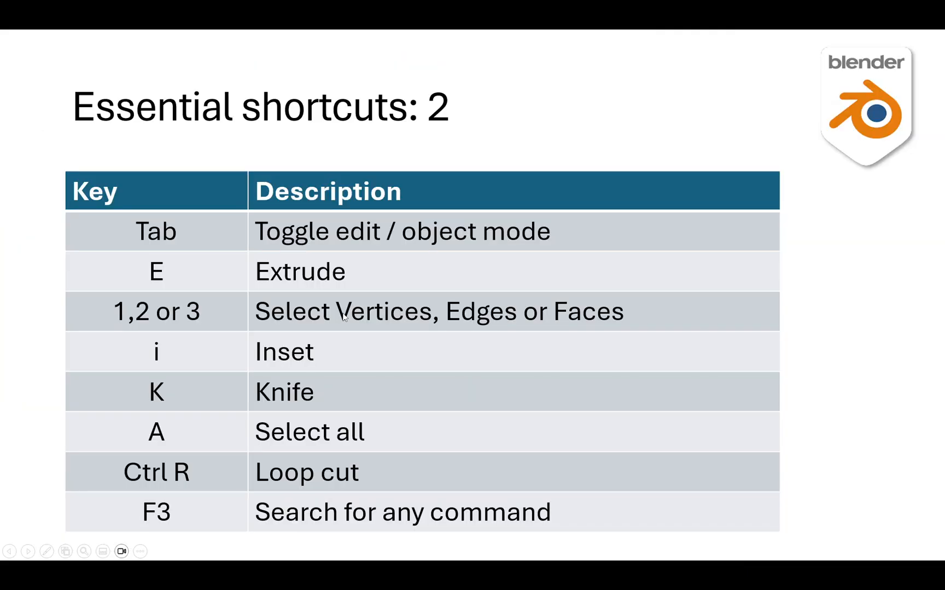
ctrl+drag(209, 256, 236, 276)
key(alt+Tab)
Step: Extrude the two selected underside faces outward by about 0.3 m to start the neck
middle_drag(363, 221, 396, 148)
key(e)
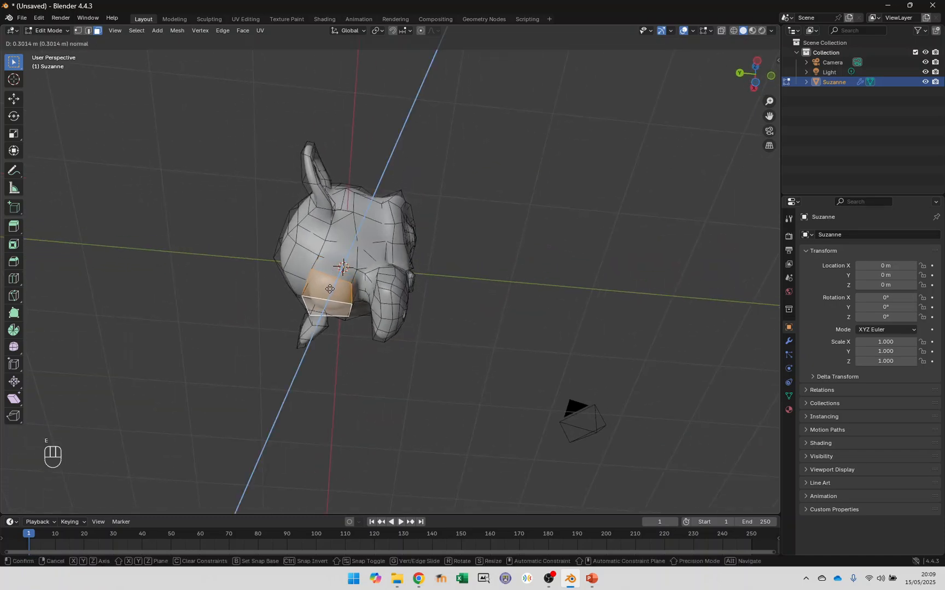
click(327, 295)
middle_drag(379, 292, 371, 330)
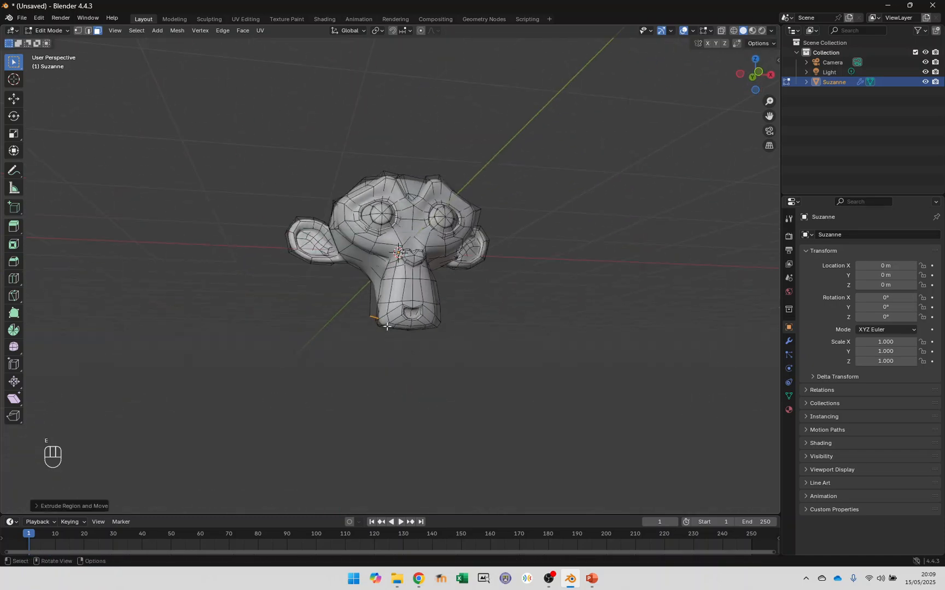
Step: Extrude the end of the neck again and scale its faces up to form the shoulders
key(e)
click(445, 334)
key(s)
click(546, 356)
Step: Extrude the enlarged bottom faces downward twice to form a two-segment torso
key(e)
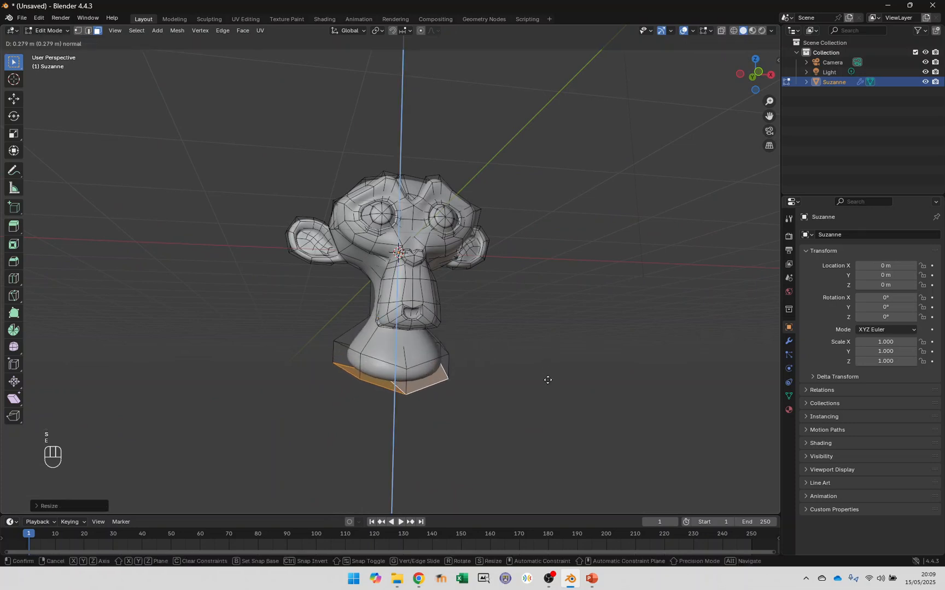
click(545, 408)
key(e)
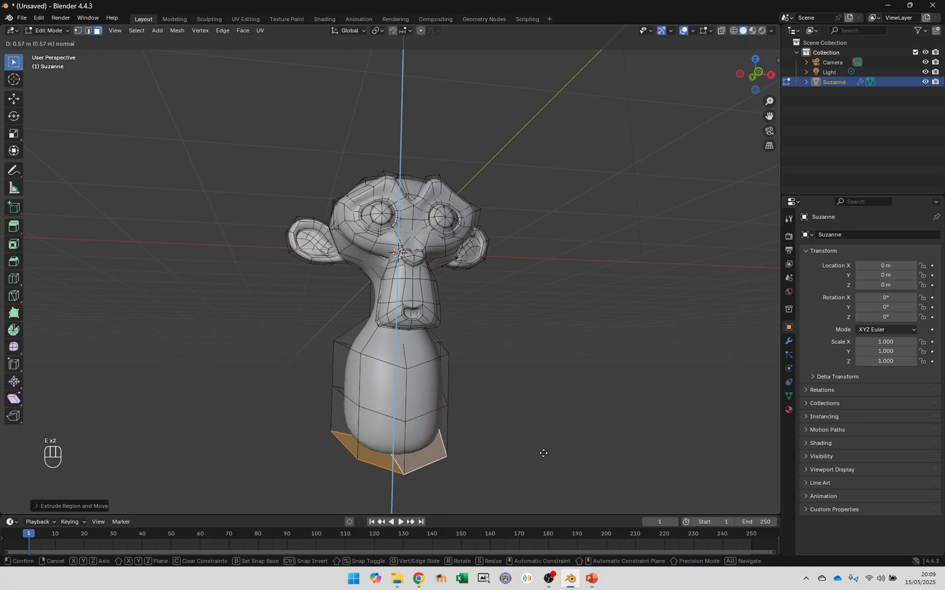
click(541, 470)
Step: Extrude the upper torso face on the monkey's left side outward twice to form an arm
middle_drag(540, 473, 481, 401)
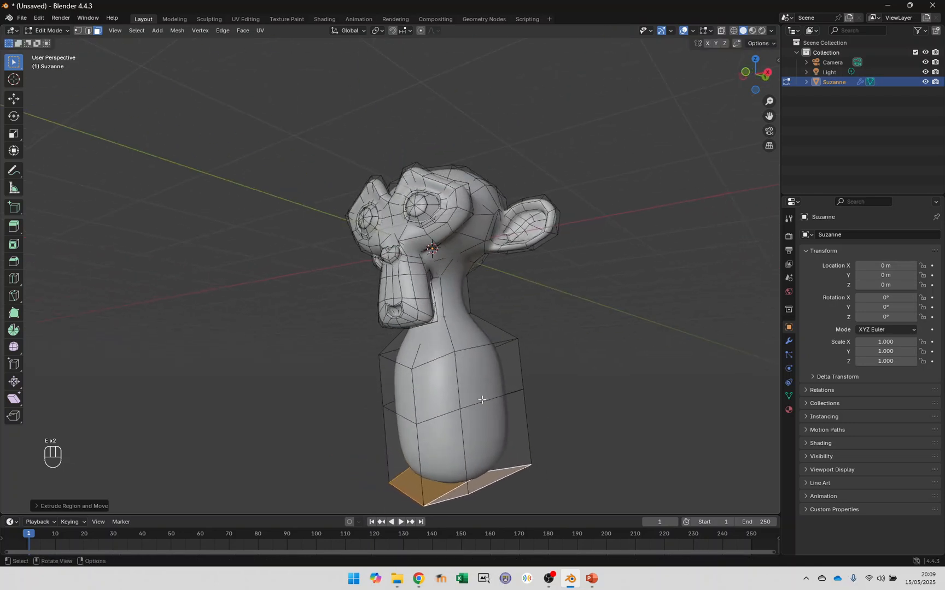
click(484, 378)
key(e)
click(552, 355)
key(e)
click(663, 368)
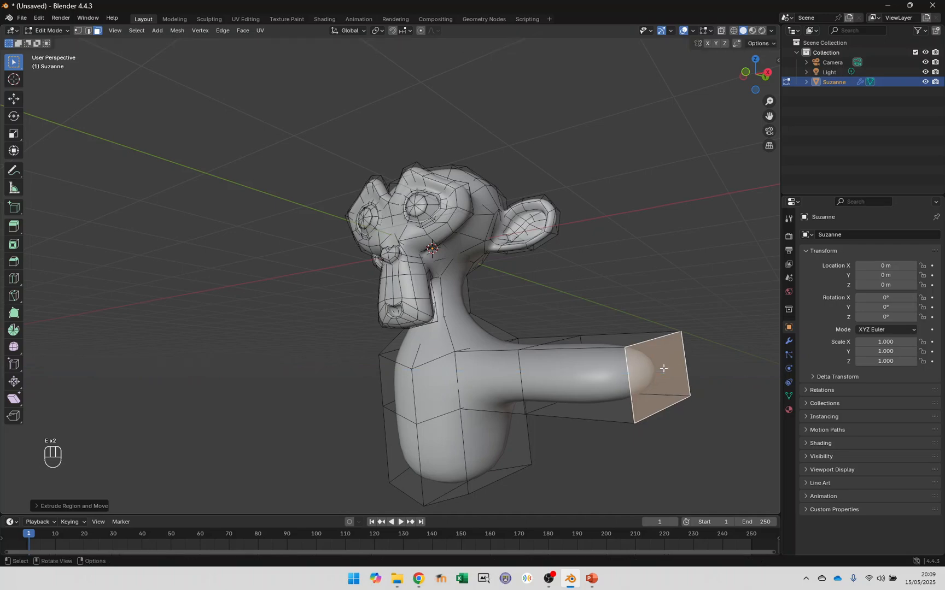
middle_drag(482, 370, 536, 359)
Step: In Object Mode, set the subdivision level to 0 and back to 2, and return to Edit Mode
key(Tab)
key(ctrl+0)
key(ctrl+2)
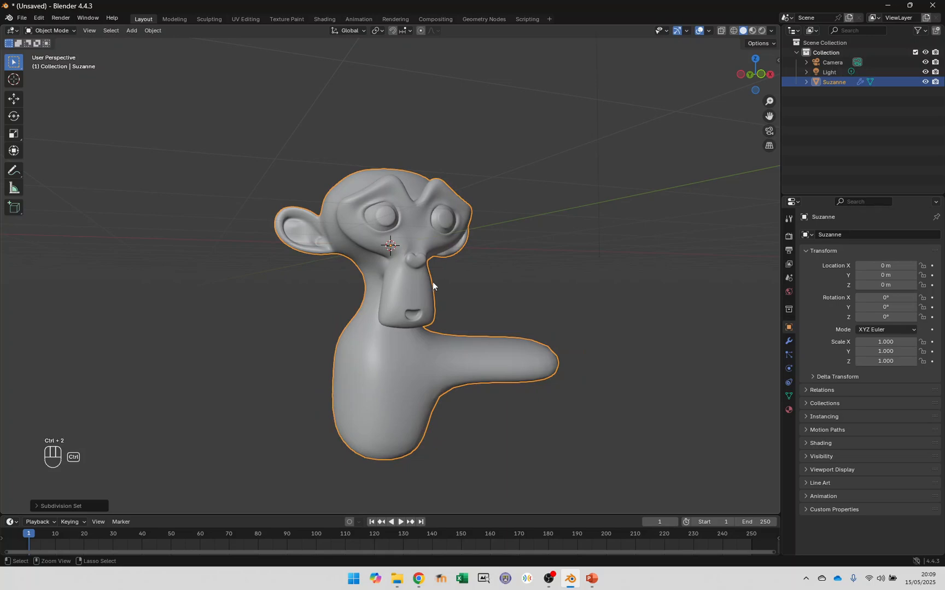
key(Tab)
Step: Extrude the upper torso face on the monkey's right side twice, the second time about 0.7 m, to form the other arm
alt+middle_drag(431, 294, 363, 394)
click(289, 389)
key(e)
click(323, 394)
key(e)
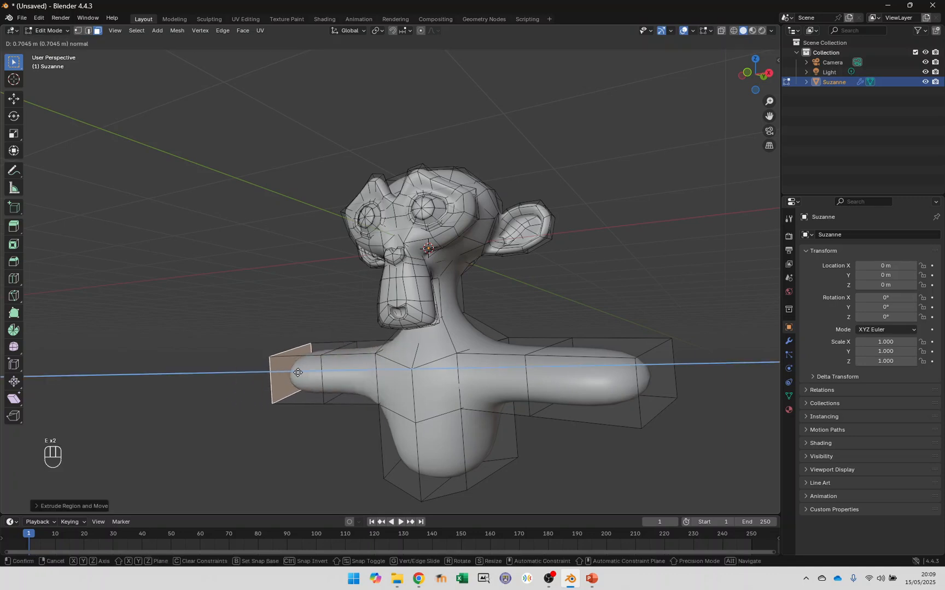
click(298, 372)
Step: Extrude a bottom face of the torso about 0.84 m to form a leg, and return to Object Mode
alt+middle_drag(427, 246, 469, 359)
click(468, 358)
key(e)
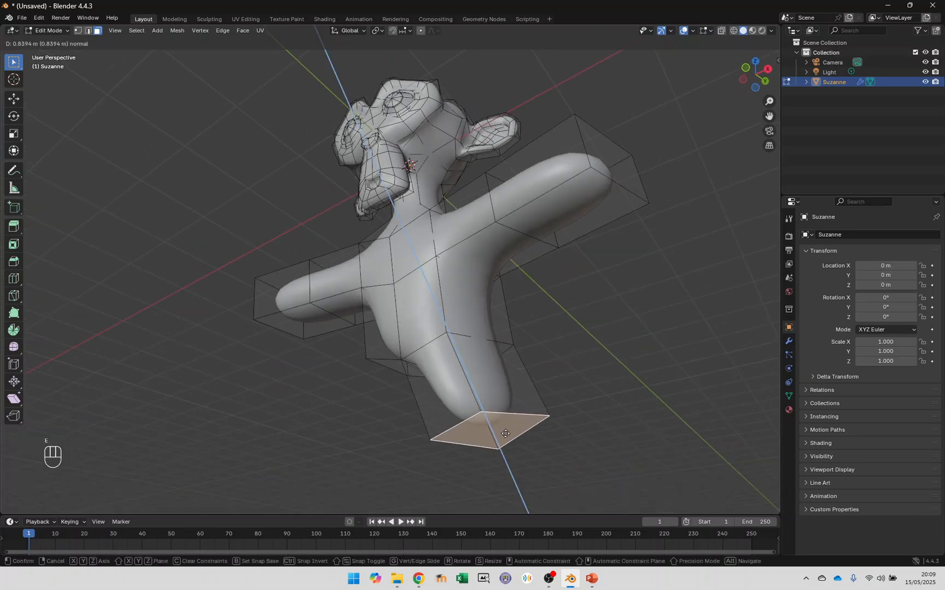
click(505, 434)
alt+middle_drag(534, 401, 573, 424)
key(Tab)
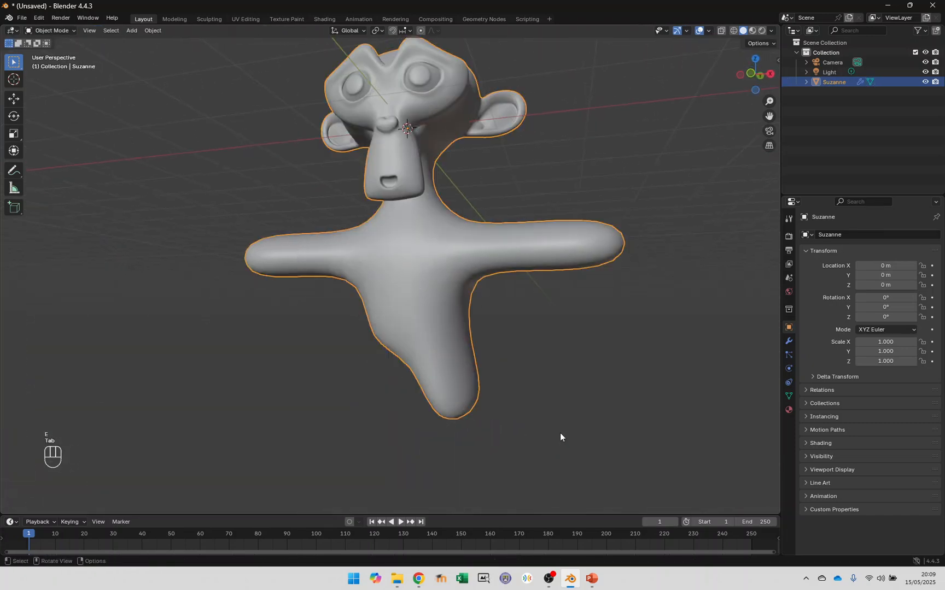
Step: Start a new file without saving the monkey scene, and hide the sidebar
key(ctrl+n)
click(513, 348)
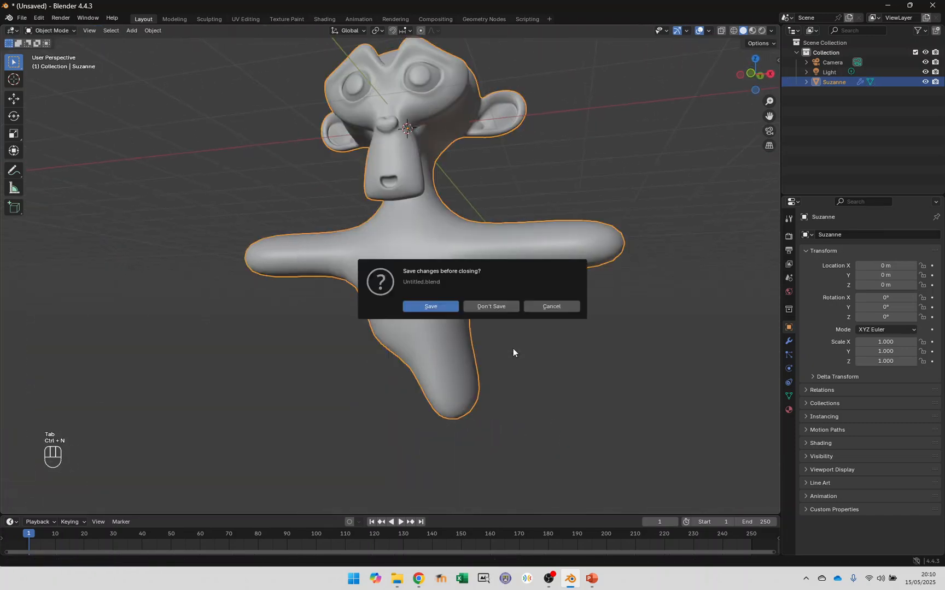
click(502, 310)
alt+middle_drag(482, 260, 486, 296)
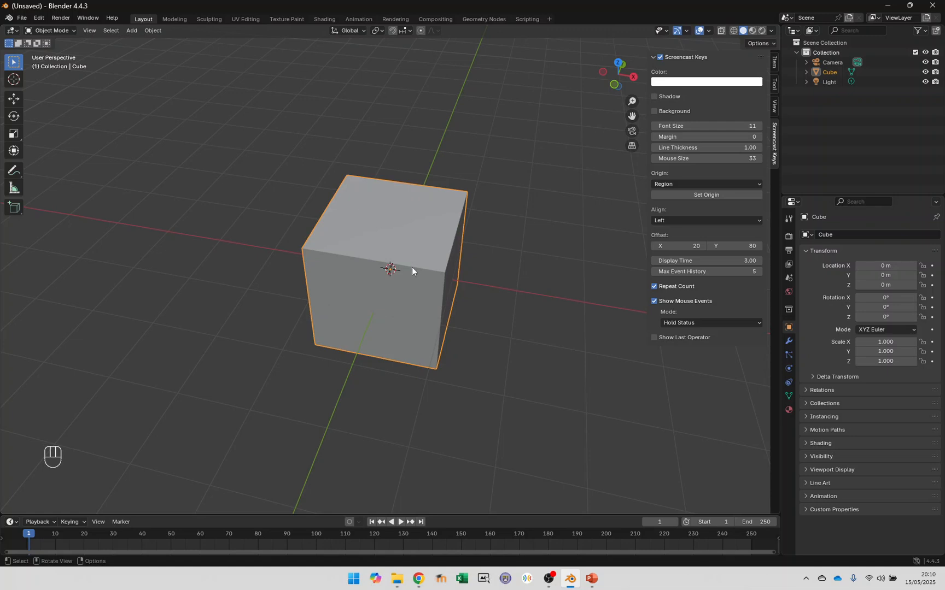
key(n)
Step: Give the default cube a subdivision surface at level 2 and shade it smooth
key(ctrl+2)
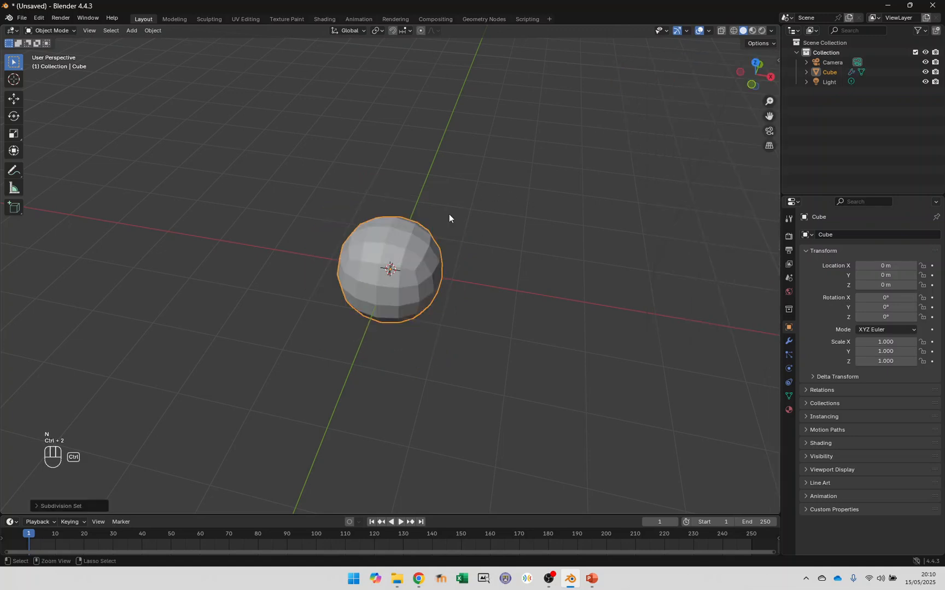
right_click(409, 234)
click(338, 236)
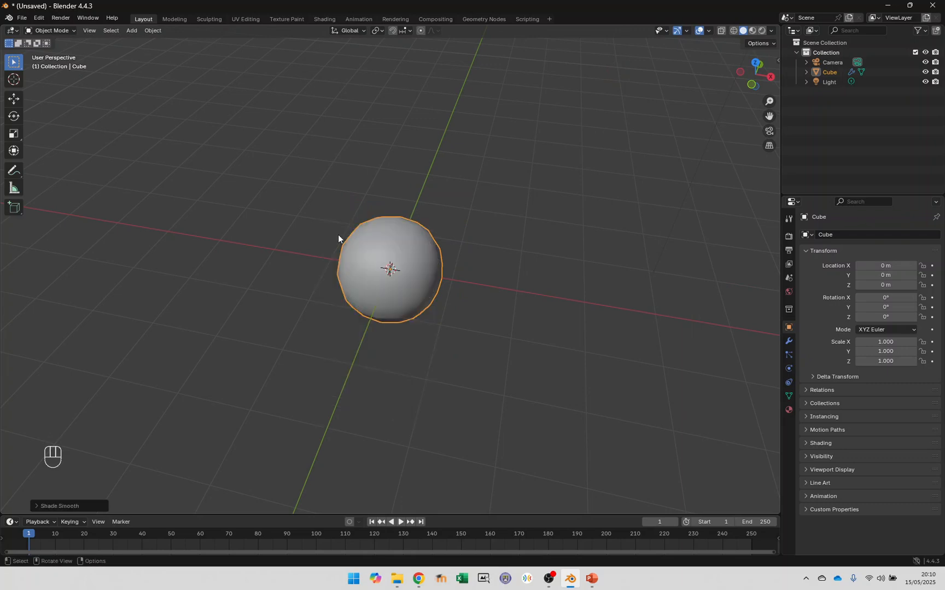
Step: Enter Edit Mode on the cube
mouse_move(405, 298)
middle_down()
mouse_move(428, 287)
mouse_move(416, 287)
middle_up()
key(Tab)
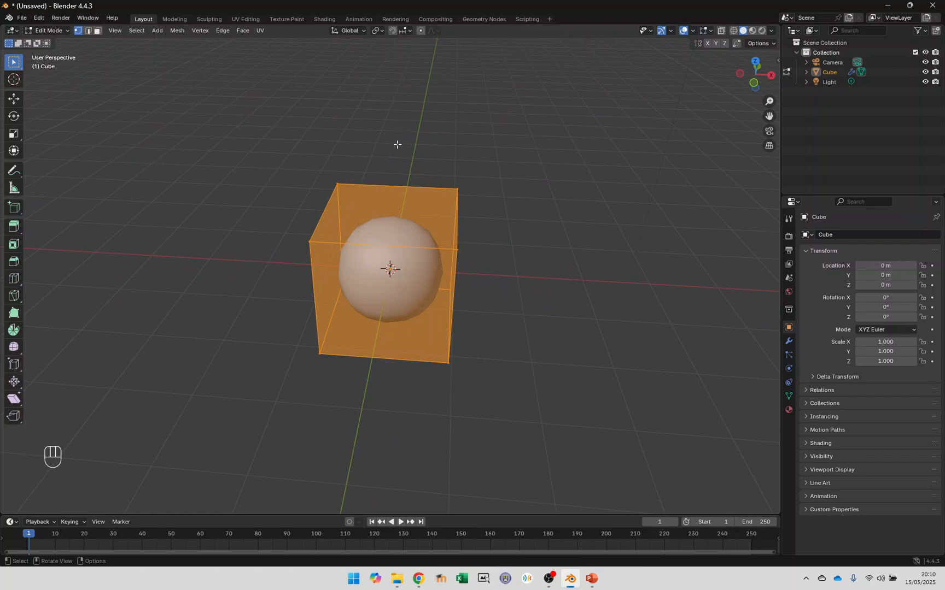
Step: Try a vertical loop cut slid off-centre toward the cube's negative X side, and undo it
key(ctrl+r)
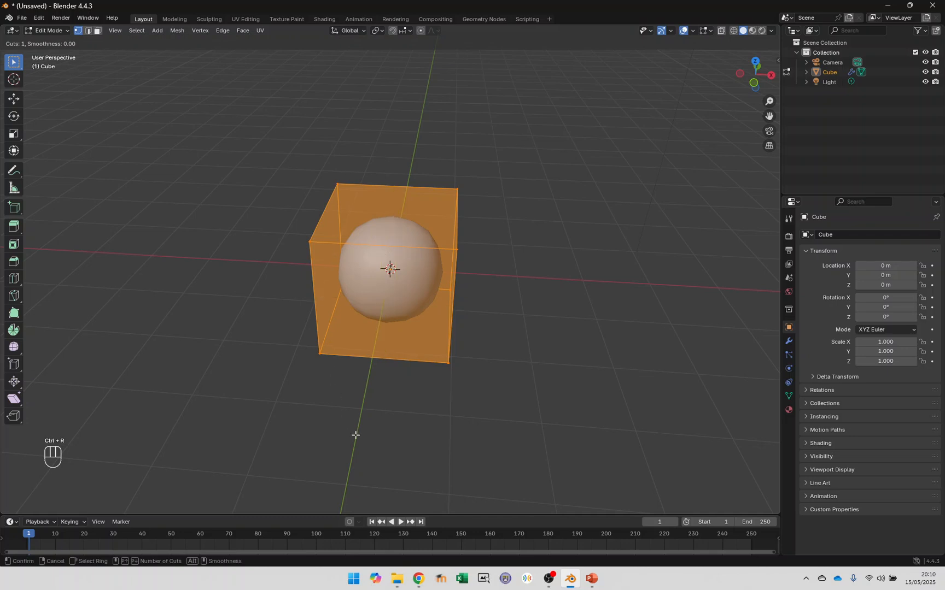
click(384, 244)
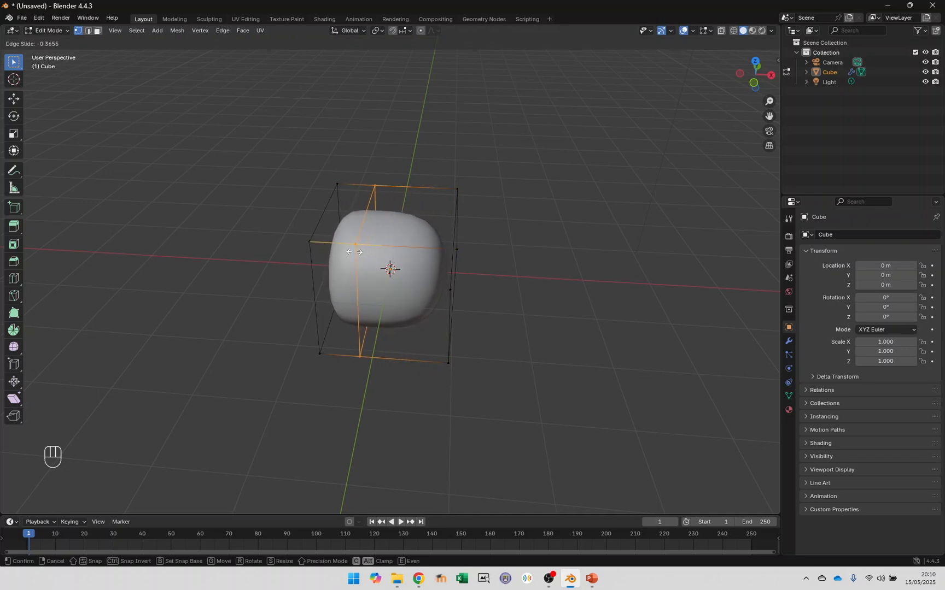
click(366, 217)
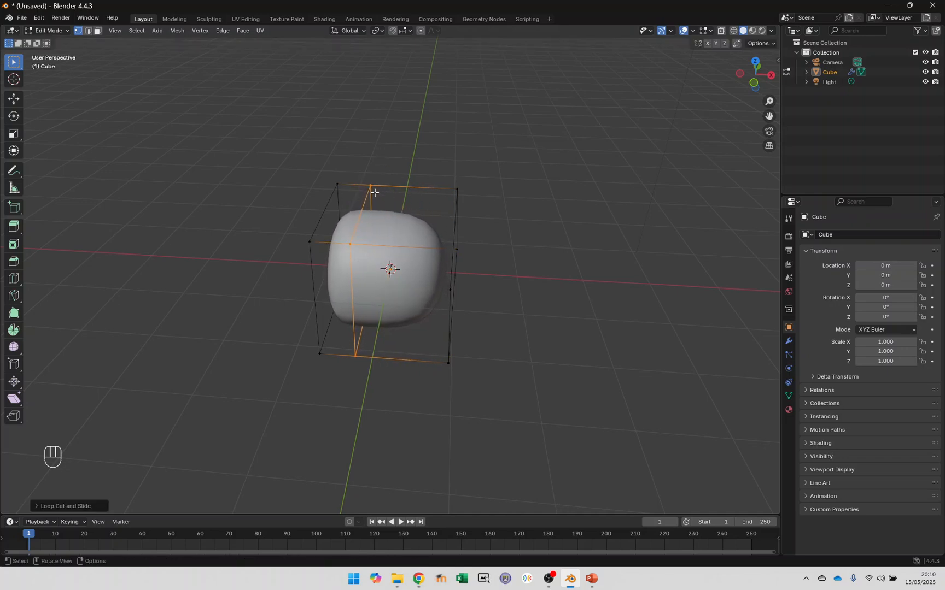
key(ctrl+z)
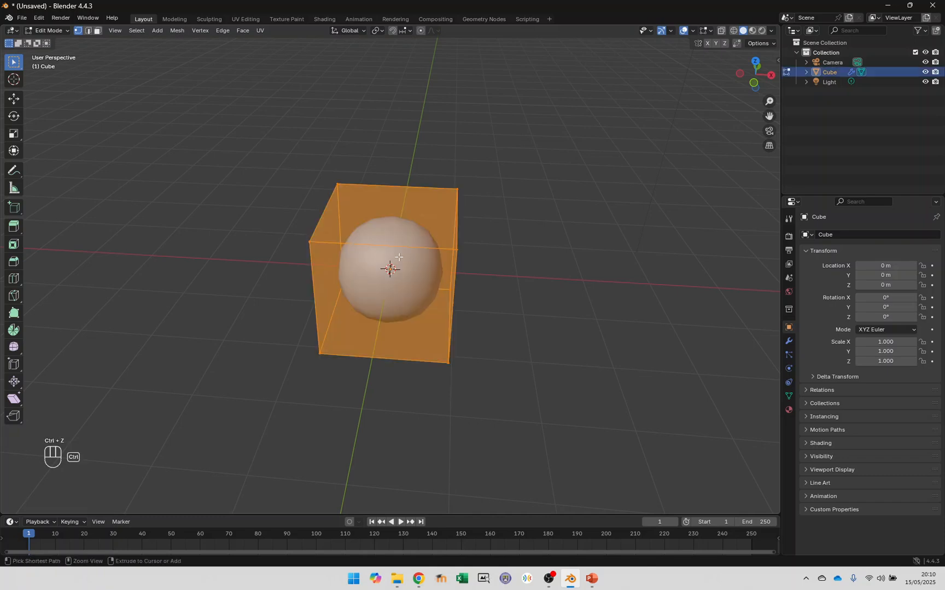
Step: Add a vertical loop cut through the cube's centre, splitting it into two equal halves along X
key(ctrl+r)
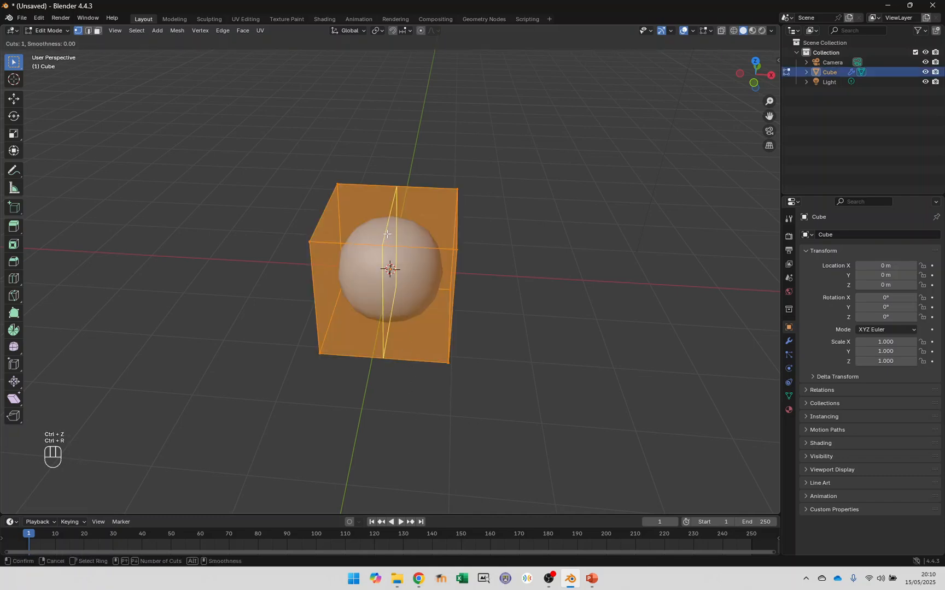
click(383, 240)
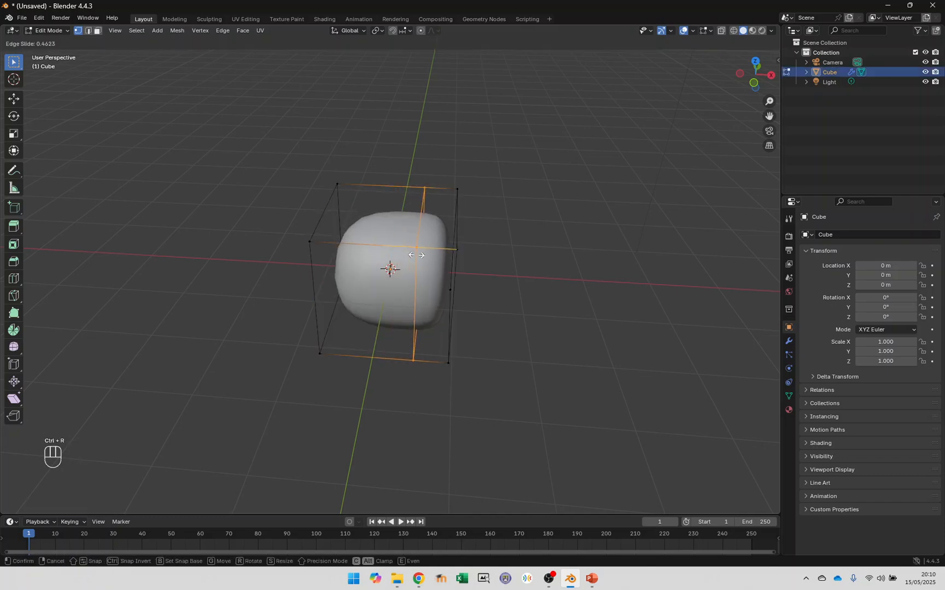
key(Escape)
Step: Select the four corner vertices on the cube's negative X side and delete them, leaving only the positive X half
middle_drag(380, 303, 328, 219)
shift+click(304, 205)
shift+click(305, 324)
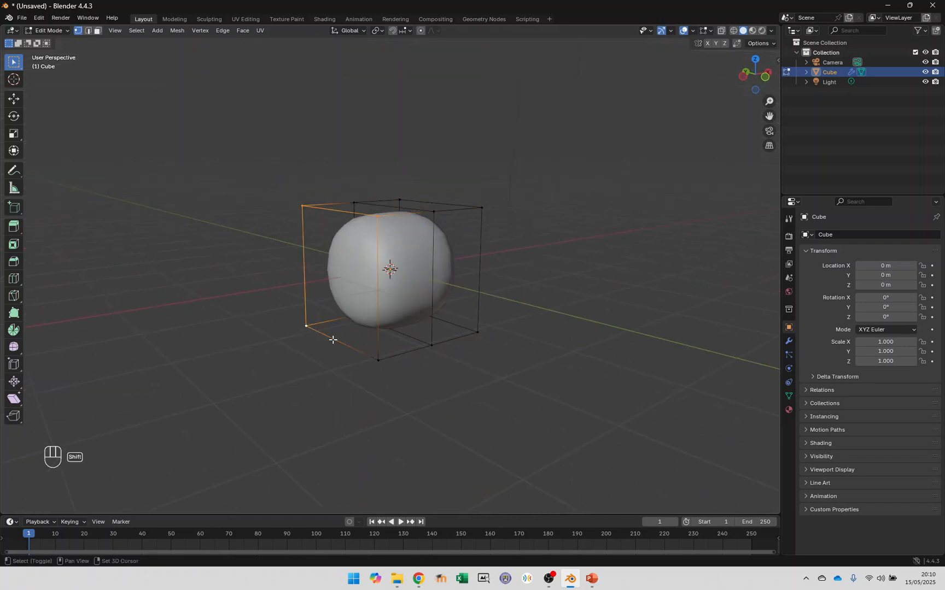
shift+click(379, 360)
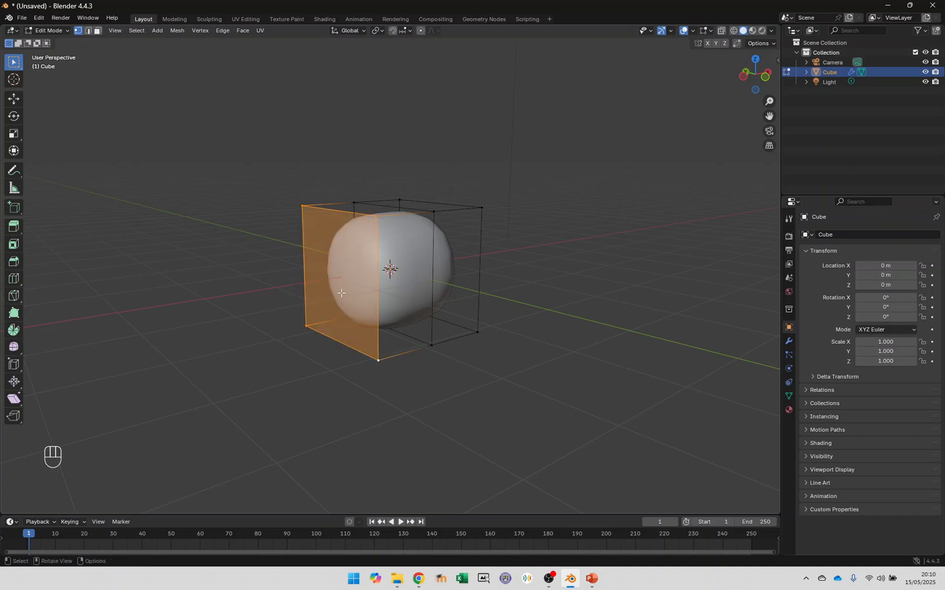
key(x)
click(324, 296)
middle_drag(328, 296, 445, 304)
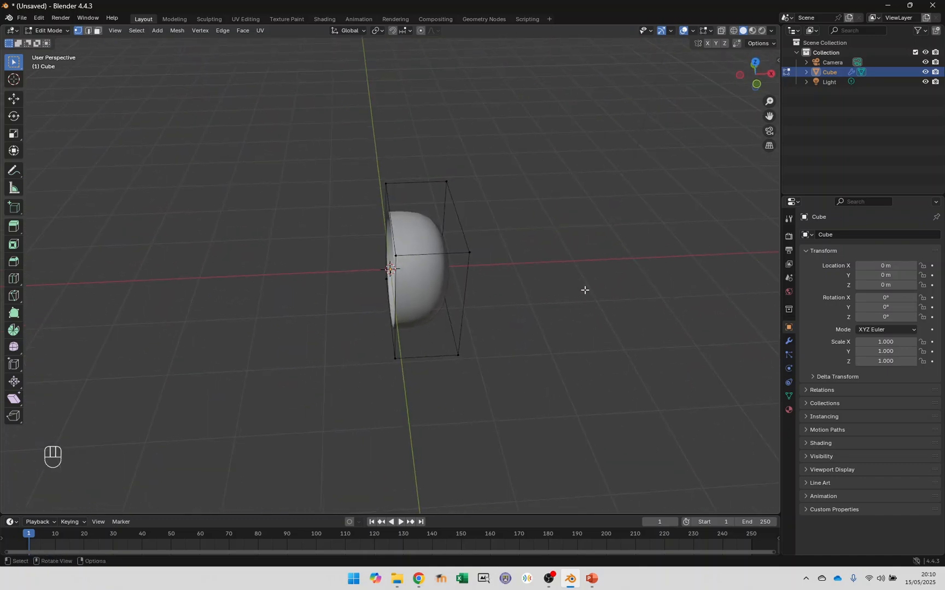
Step: Try the viewport subdivision at level 1, restore it to 2, and add a Mirror modifier on the X axis
click(789, 341)
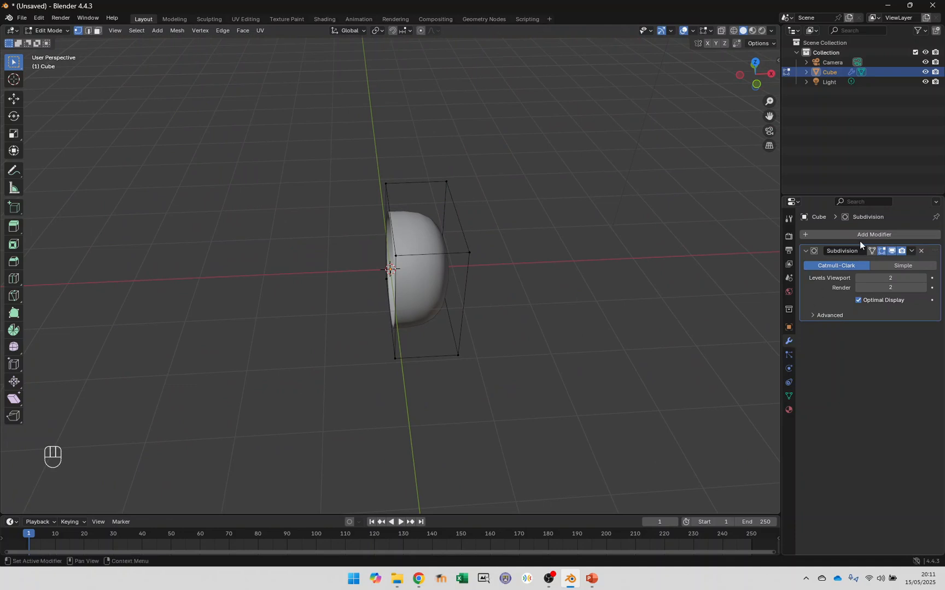
click(858, 278)
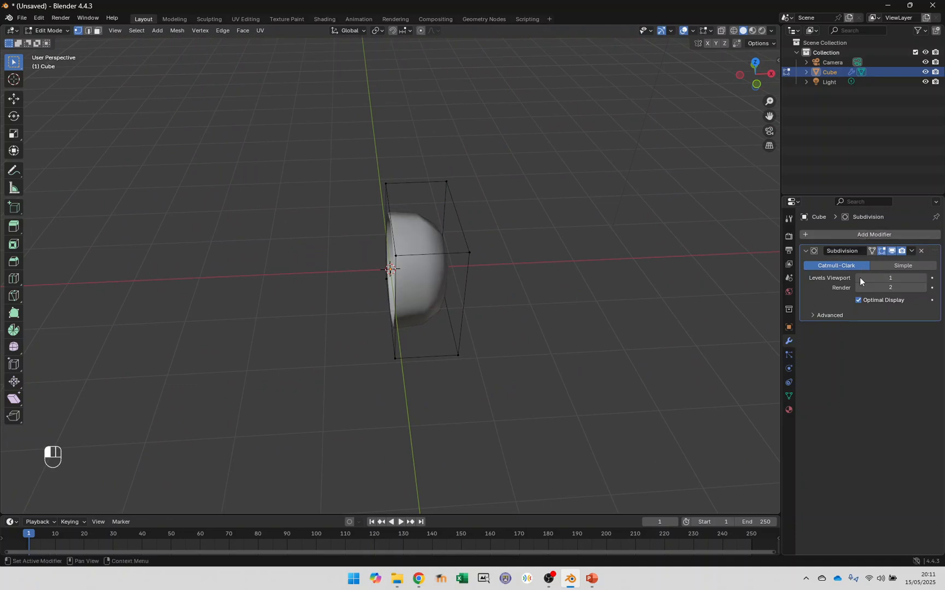
click(923, 277)
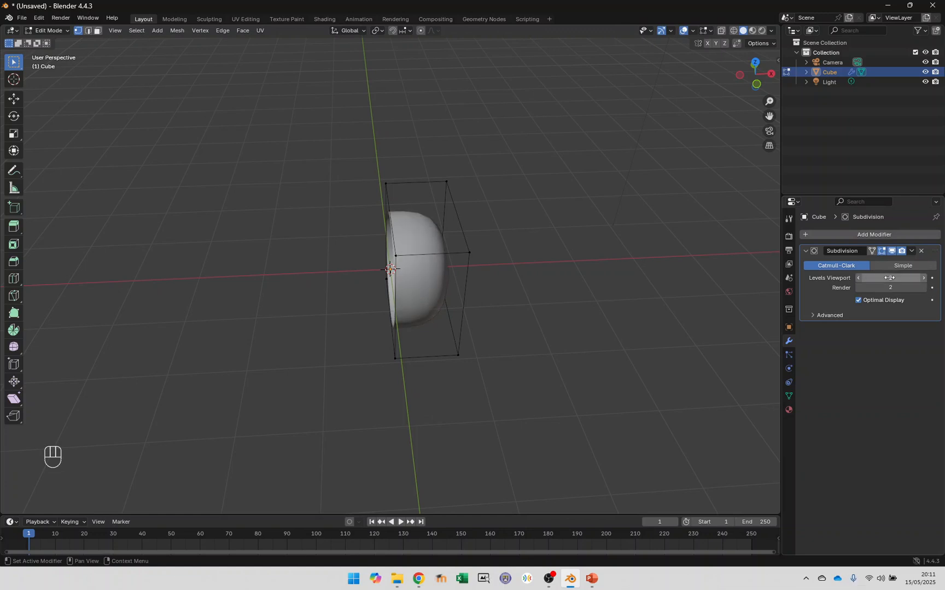
click(851, 232)
mouse_move(851, 232)
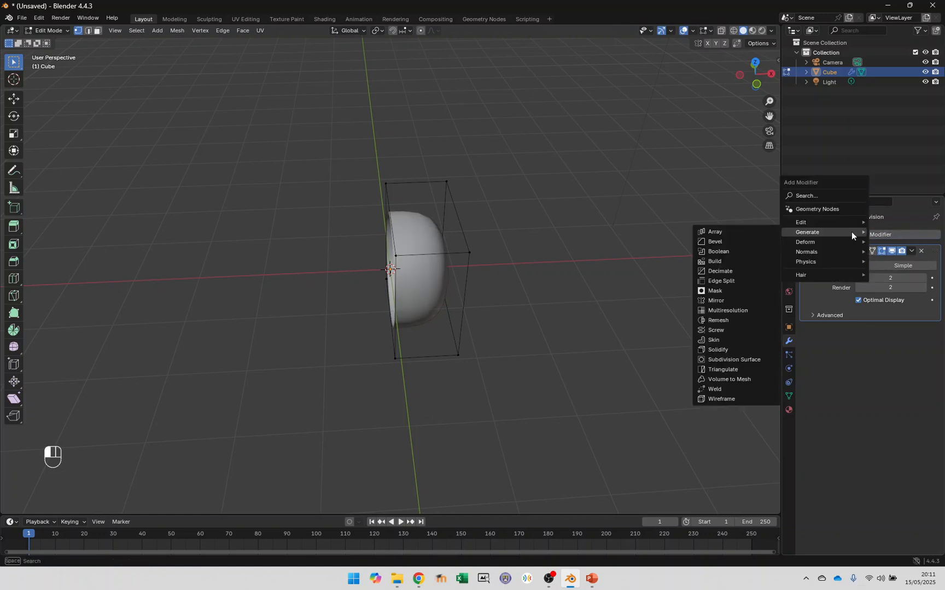
click(716, 301)
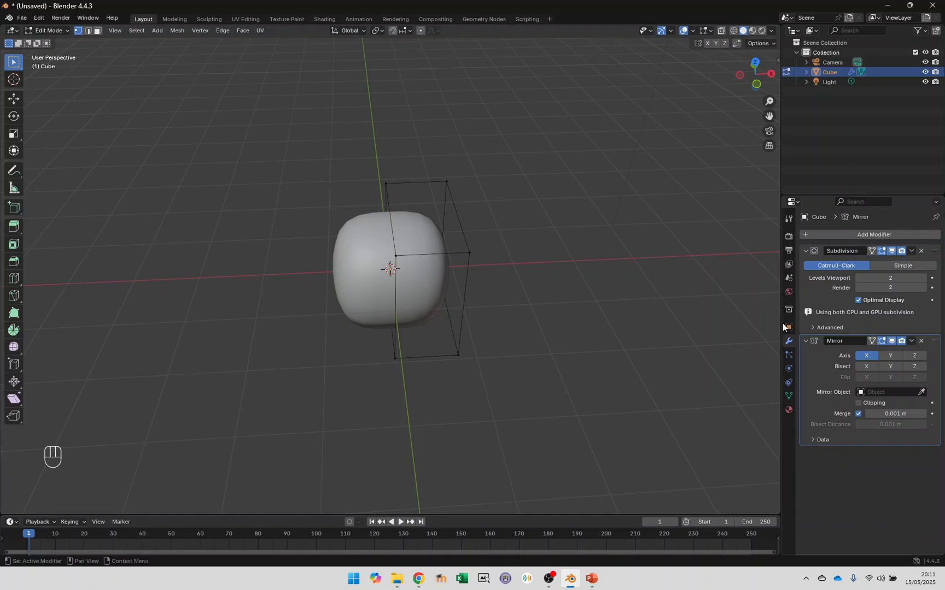
Step: Switch to face selection mode
alt+drag(389, 268, 340, 264)
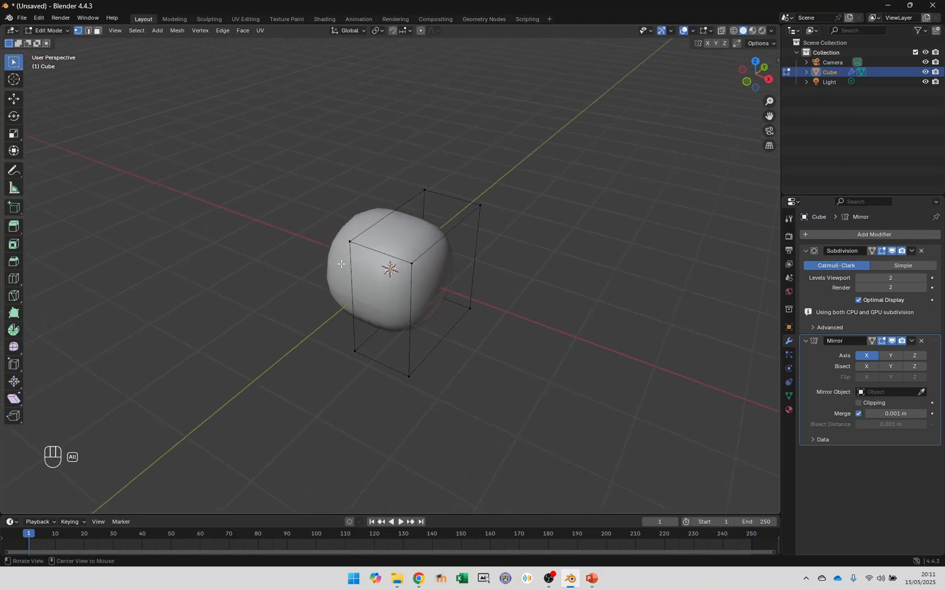
key(3)
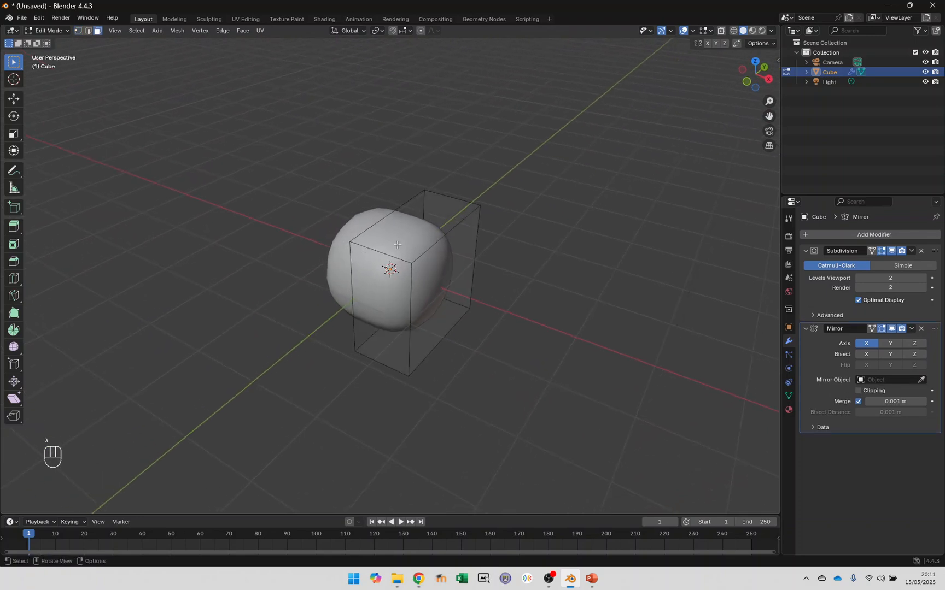
Step: Try extruding the top face of the half cube upward, about 1.5 m and again about 1.3 m, undoing each extrusion
click(396, 245)
key(e)
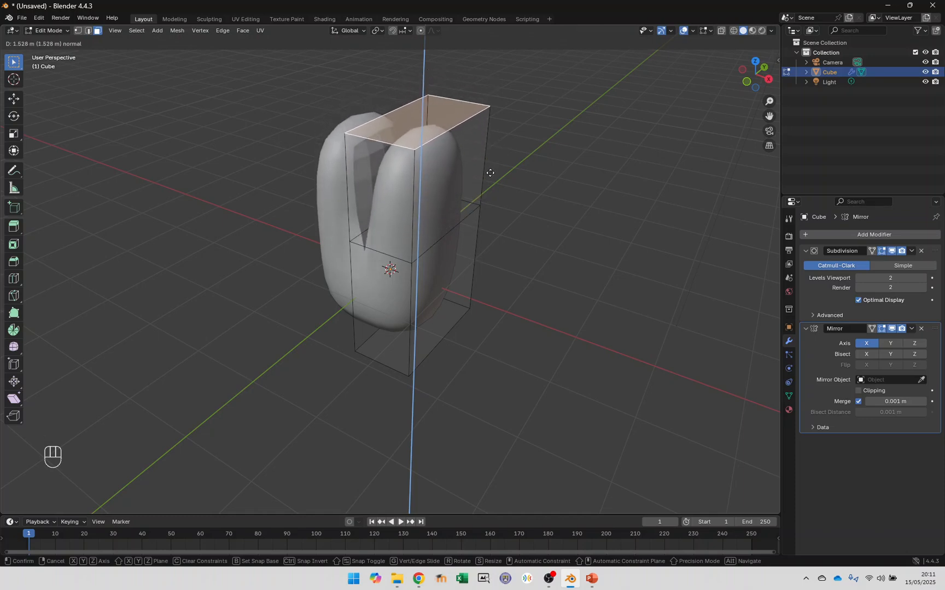
click(491, 173)
key(ctrl+z)
middle_drag(534, 205, 484, 250)
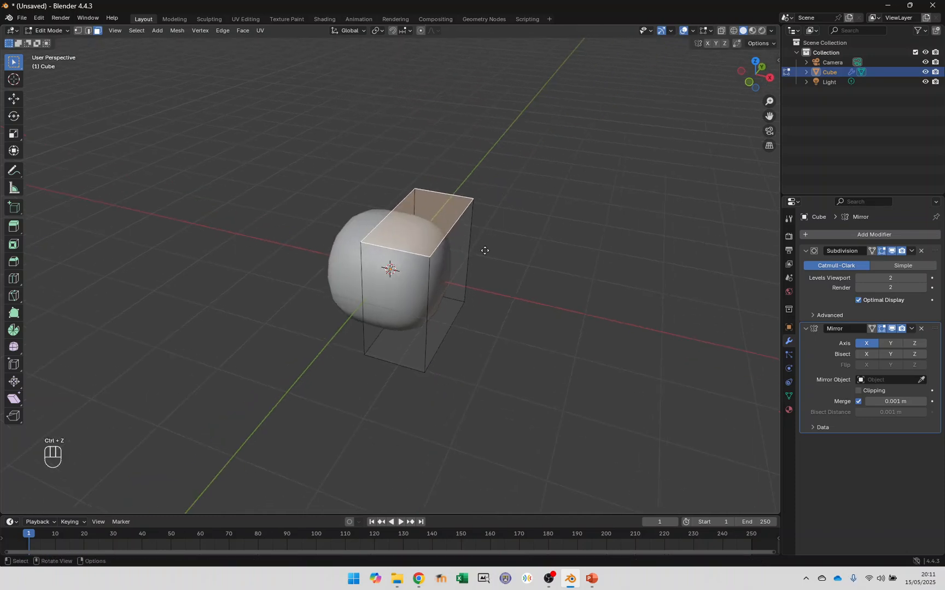
key(e)
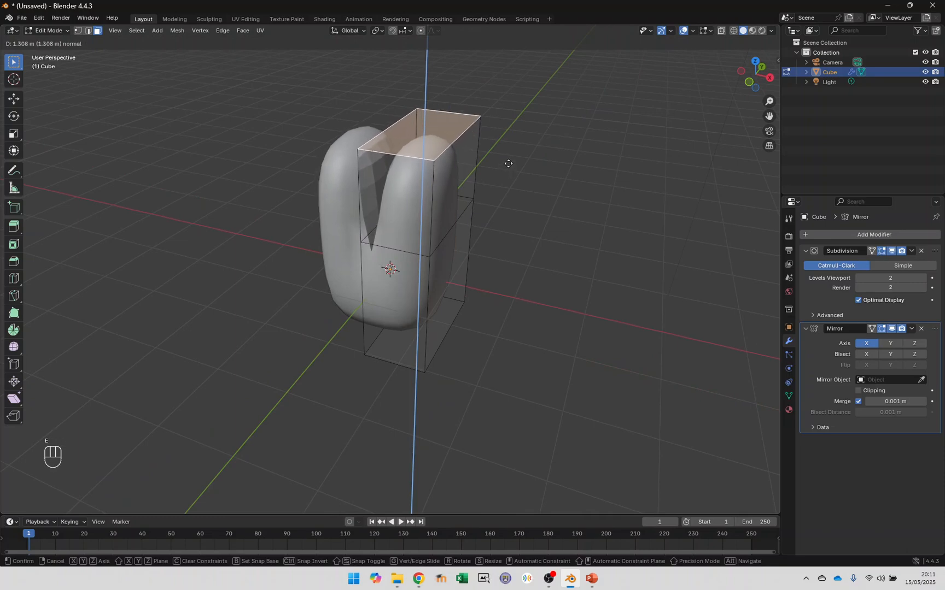
click(508, 164)
key(ctrl+z)
Step: Extrude the bottom face of the half cube downward and scale the new face smaller to start a leg
alt+middle_drag(435, 358, 433, 331)
click(442, 296)
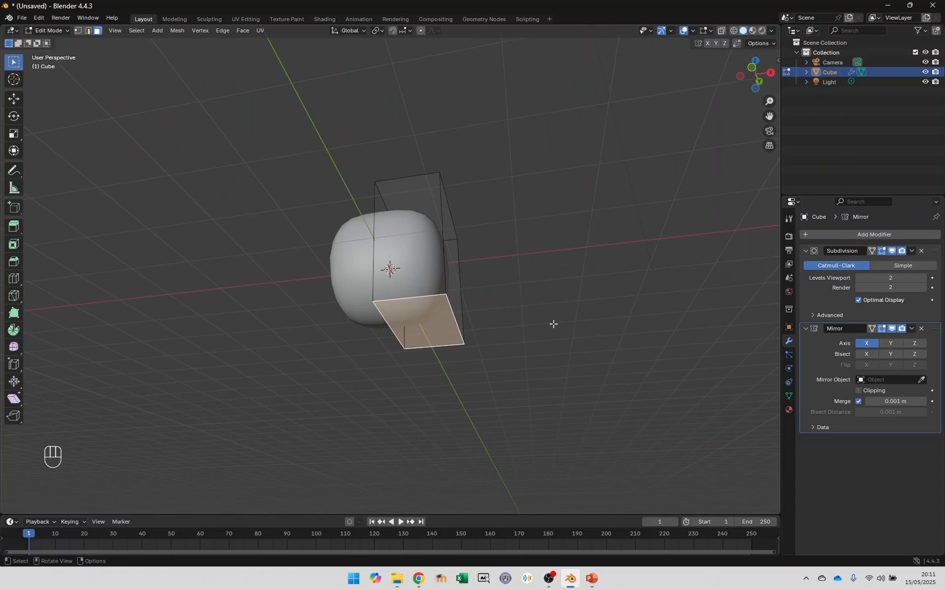
key(e)
click(577, 394)
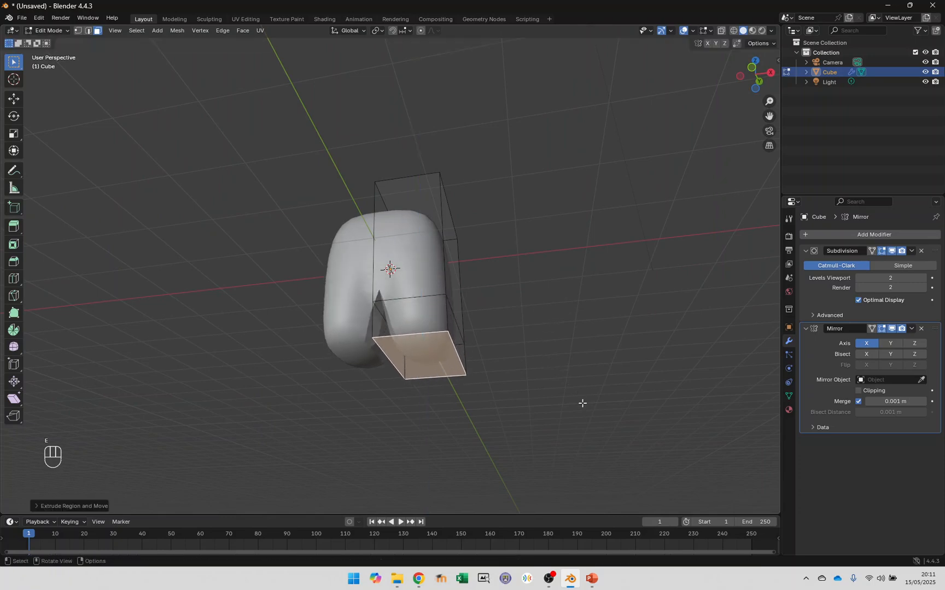
key(s)
click(517, 380)
Step: Extrude the leg's end face slightly further down and scale it narrower along the Y axis
key(e)
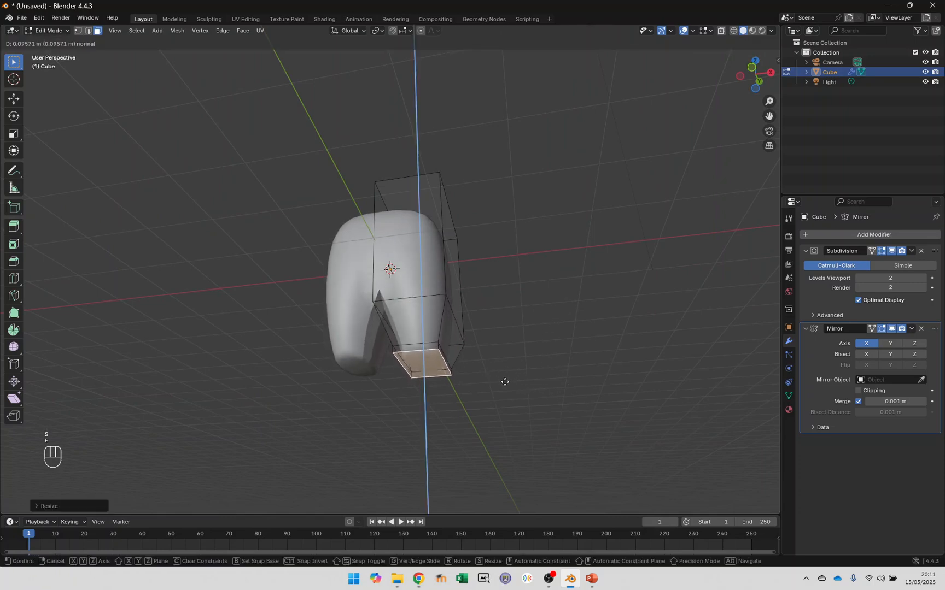
click(507, 388)
alt+middle_drag(506, 389, 421, 416)
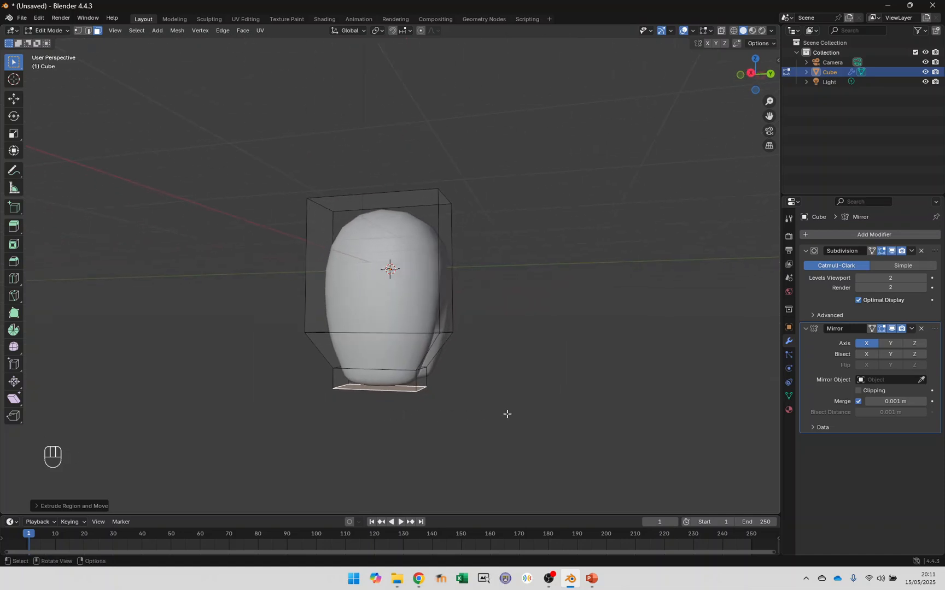
key(s)
key(y)
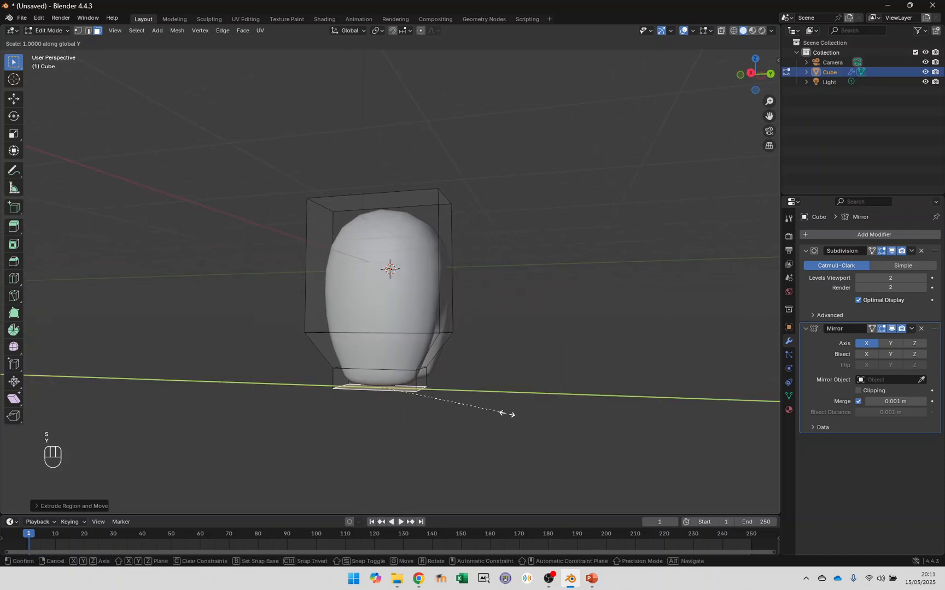
click(430, 386)
Step: Extrude the leg's end face downward twice, about 0.24 m and about 0.21 m, to form the ankle and foot height
key(e)
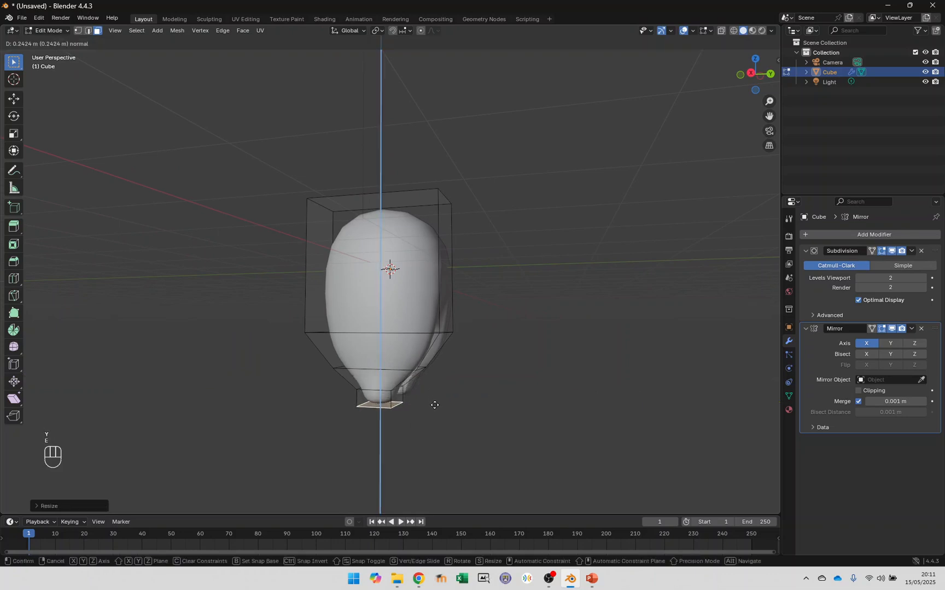
click(435, 405)
key(e)
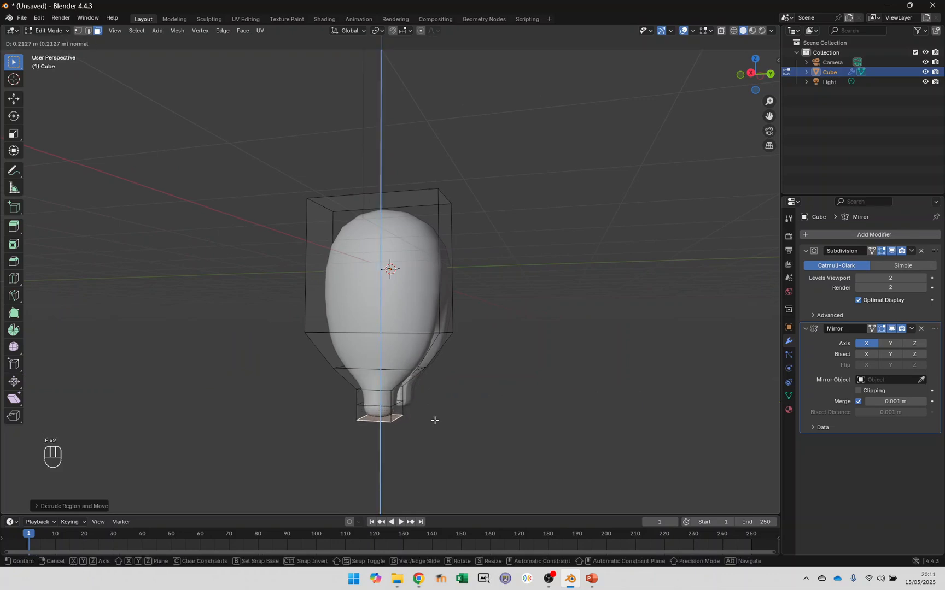
click(436, 421)
Step: Extrude the front face of the leg's lowest section forward to form the foot
middle_drag(437, 421, 511, 431)
key(e)
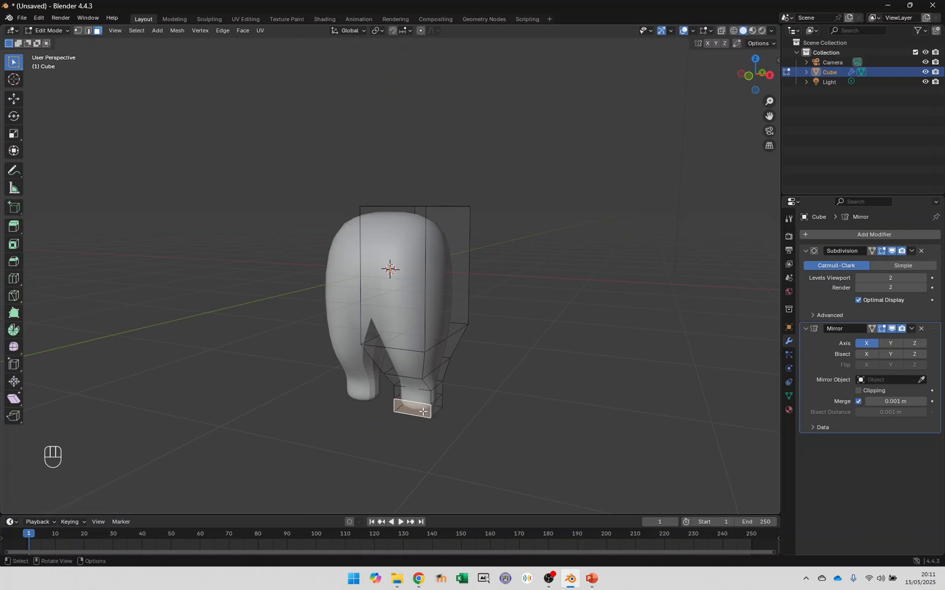
click(404, 428)
middle_drag(403, 427, 400, 316)
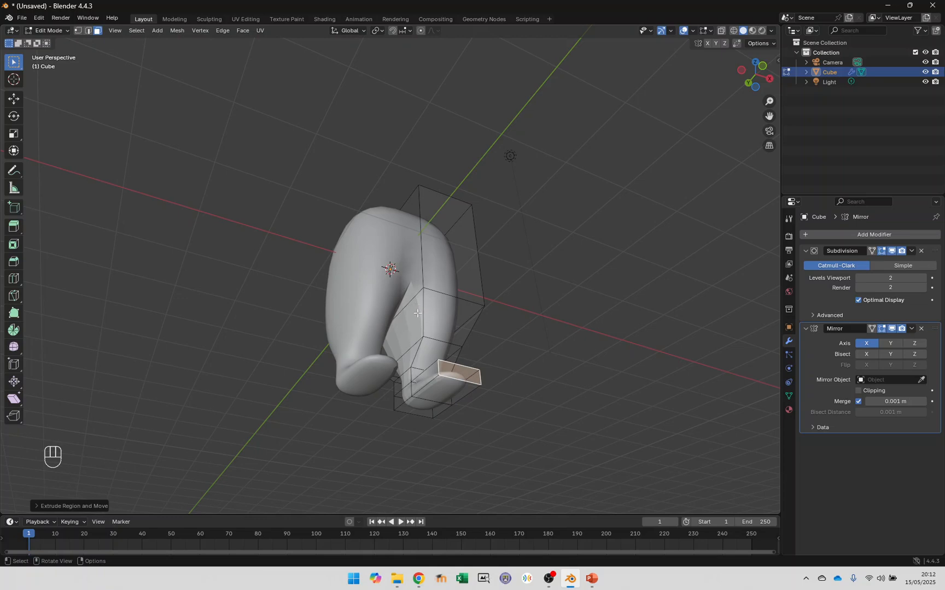
Step: Switch to the PowerPoint slide of essential shortcuts to review it, and return to Blender
key(alt+Tab)
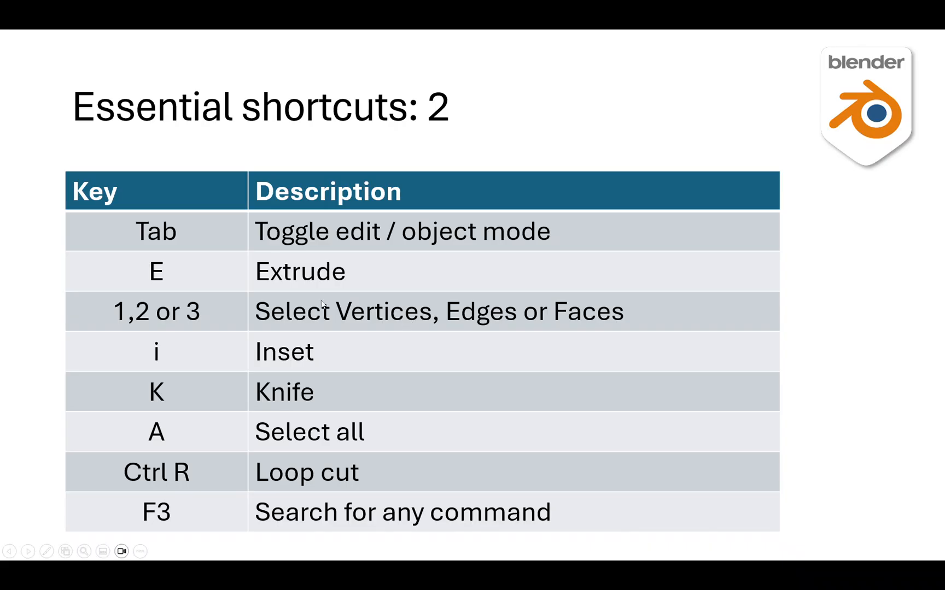
key(ctrl+l)
key(alt+Tab)
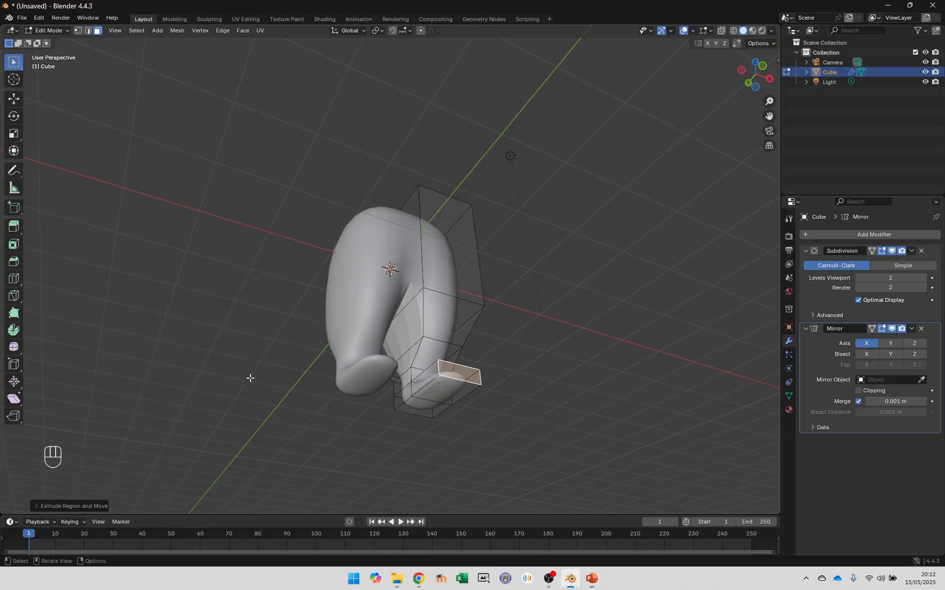
Step: Select all faces of the penguin mesh and shade them smooth
key(a)
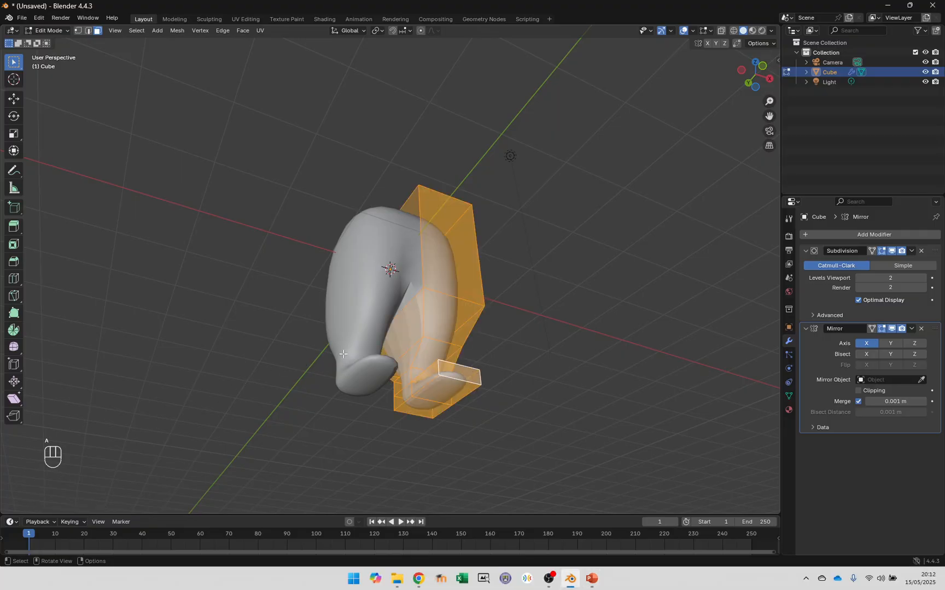
right_click(362, 350)
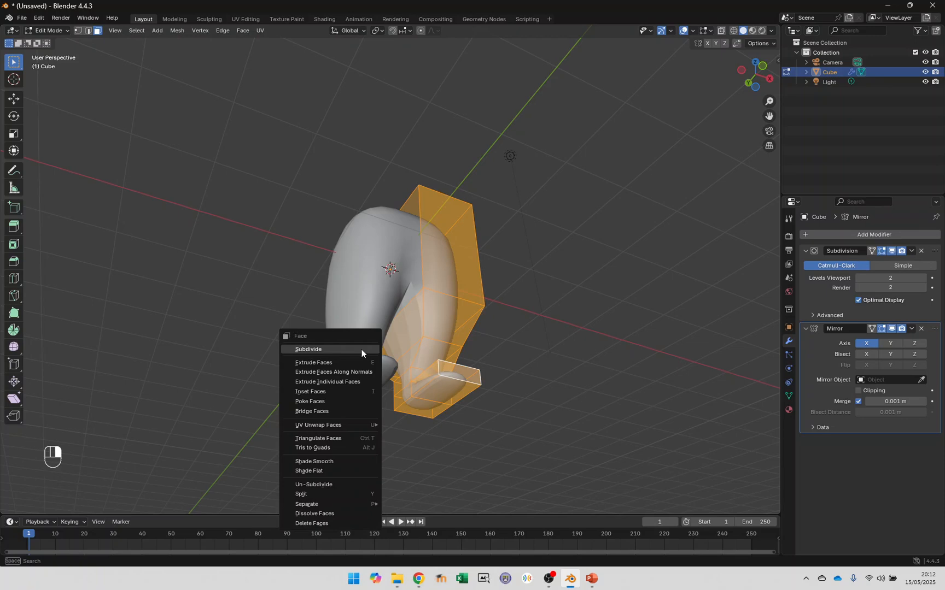
click(322, 462)
Step: Search all commands for "smooth" and try to run the highlighted match on the selected mesh
key(F3)
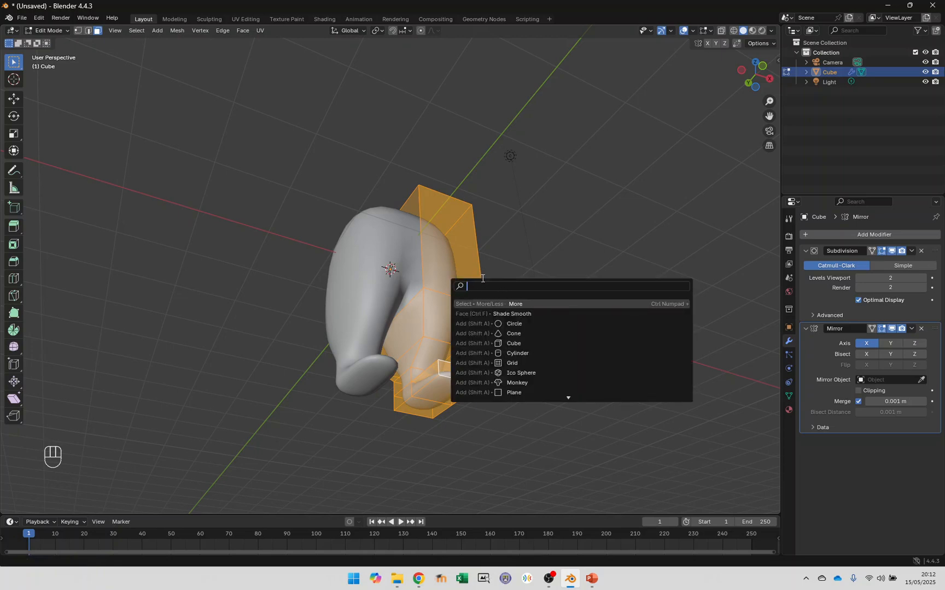
text(smooth)
key(Return)
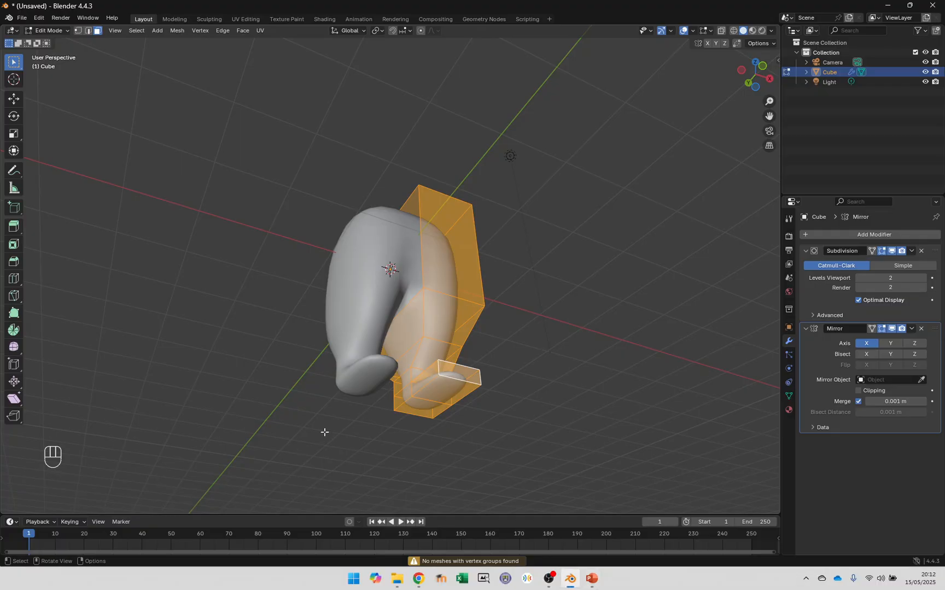
Step: Try to extrude the top face of the half body upward, and undo the extrusion
alt+drag(506, 310, 429, 396)
click(430, 234)
alt+drag(431, 234, 452, 236)
key(e)
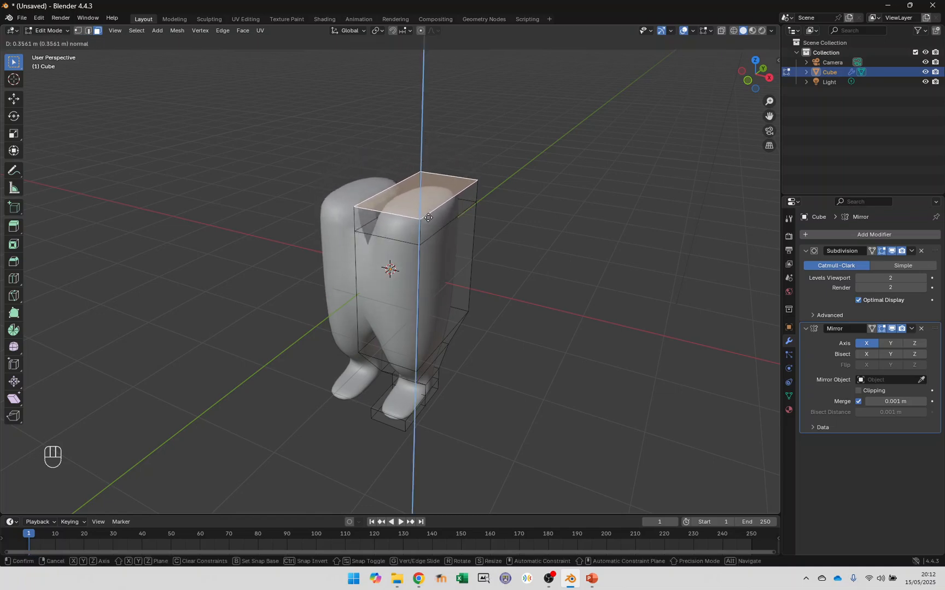
click(428, 205)
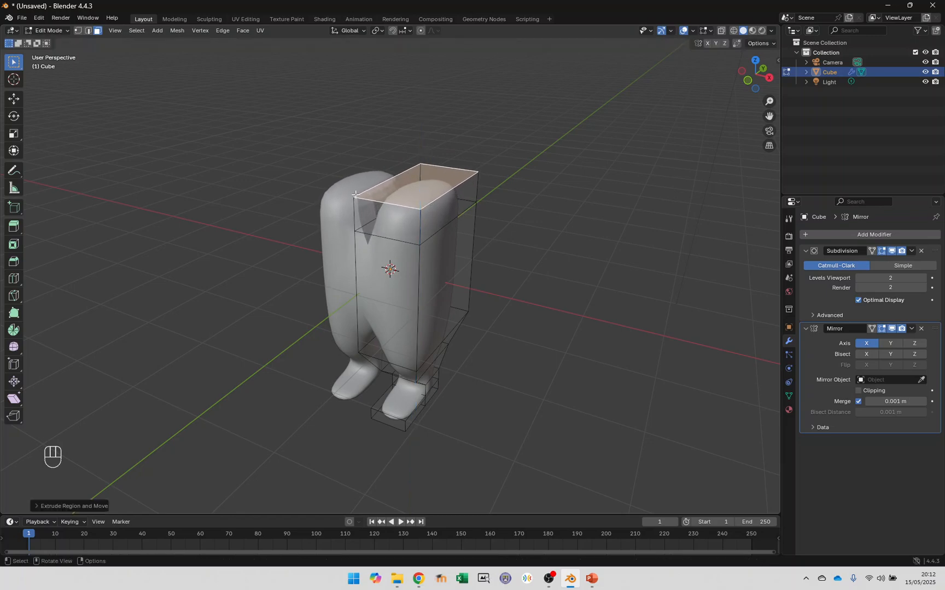
key(ctrl+z)
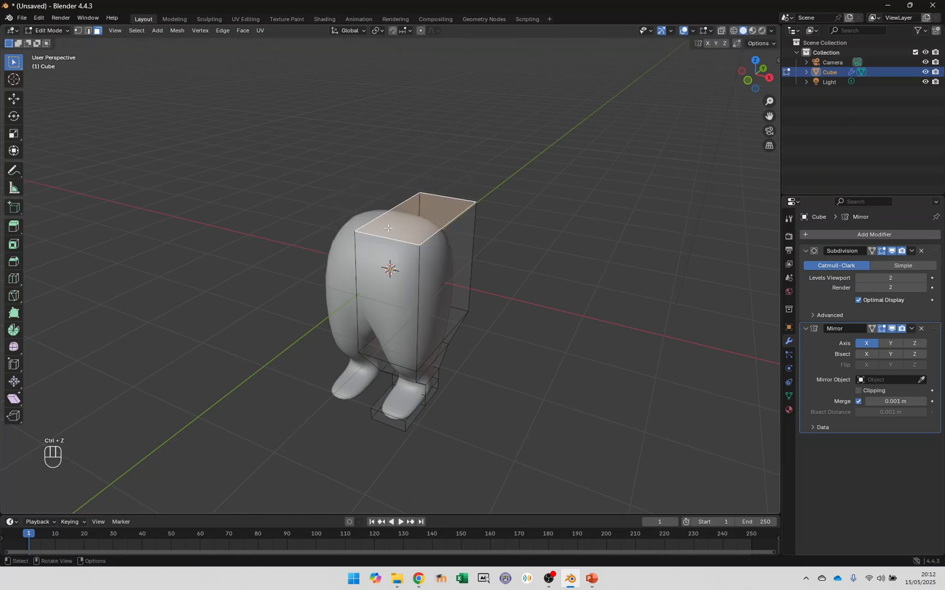
Step: Enable Clipping on the Mirror modifier and extrude the body's top face upward by about 0.4 m
click(859, 391)
key(e)
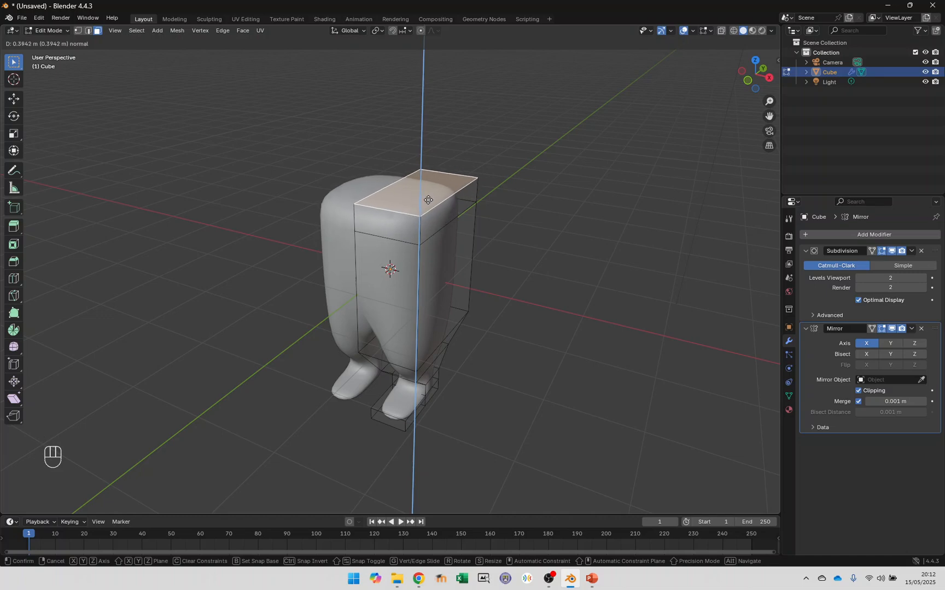
click(460, 209)
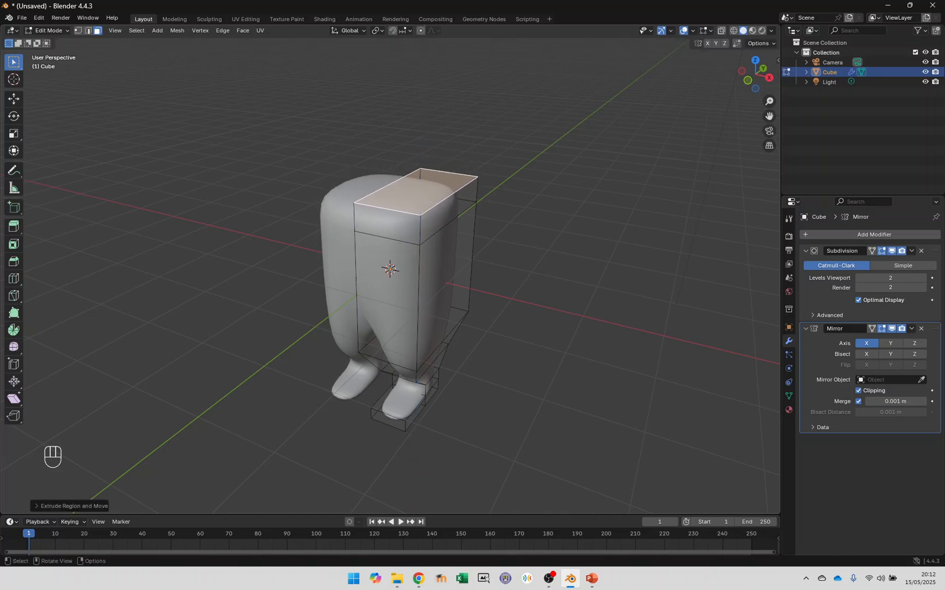
Step: Scale the body's top face inward and extrude it slightly upward to form the neck
key(s)
click(460, 186)
key(e)
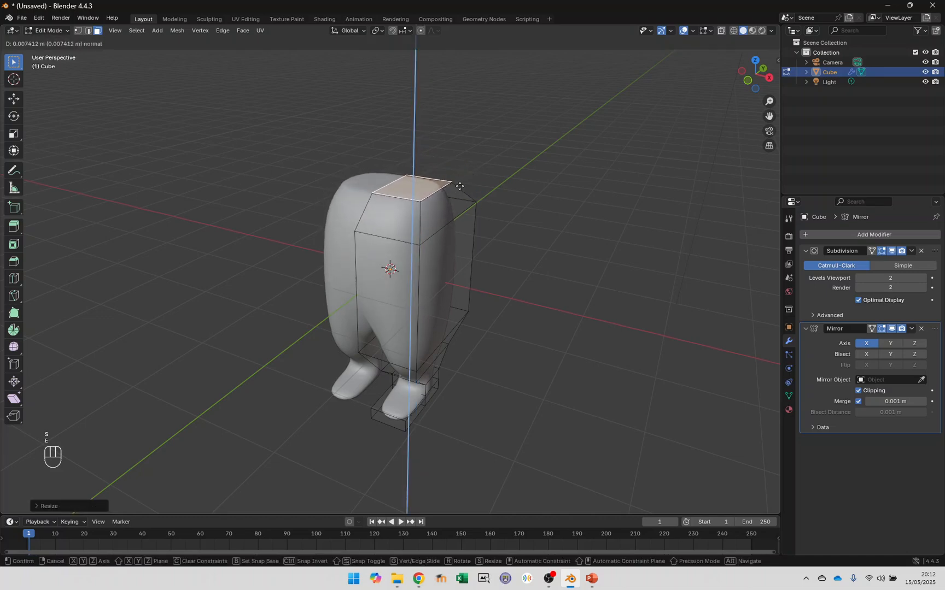
click(460, 172)
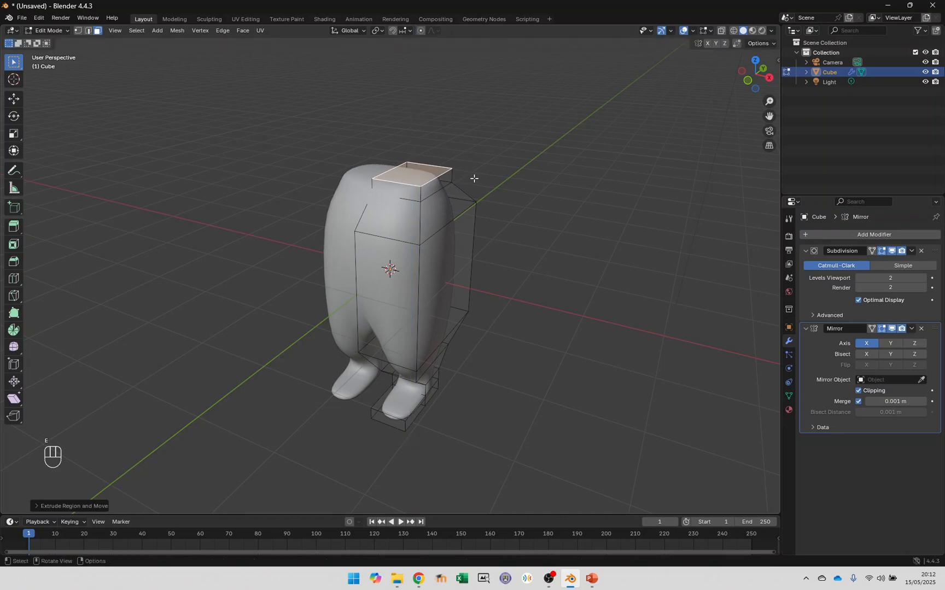
key(e)
key(s)
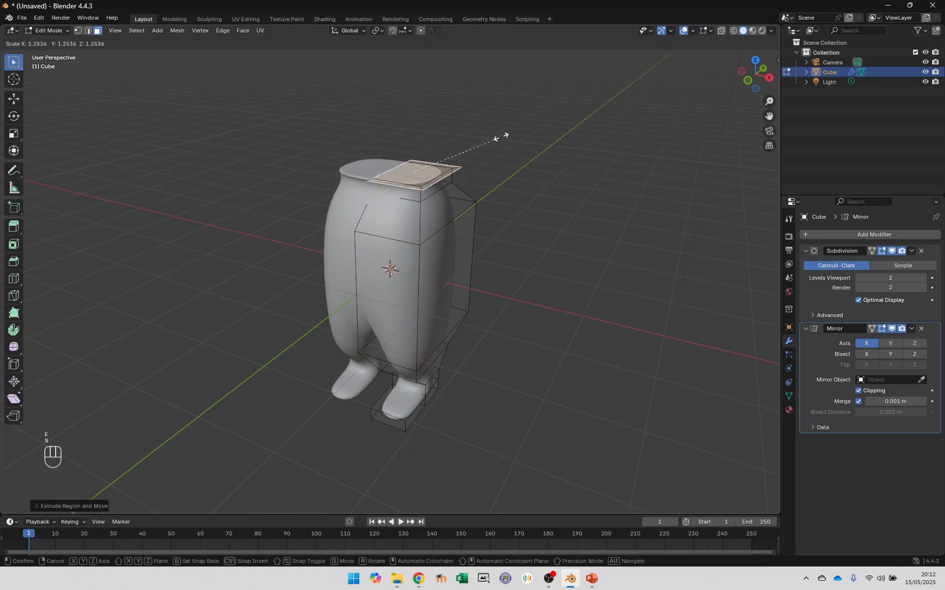
key(Escape)
key(ctrl+z)
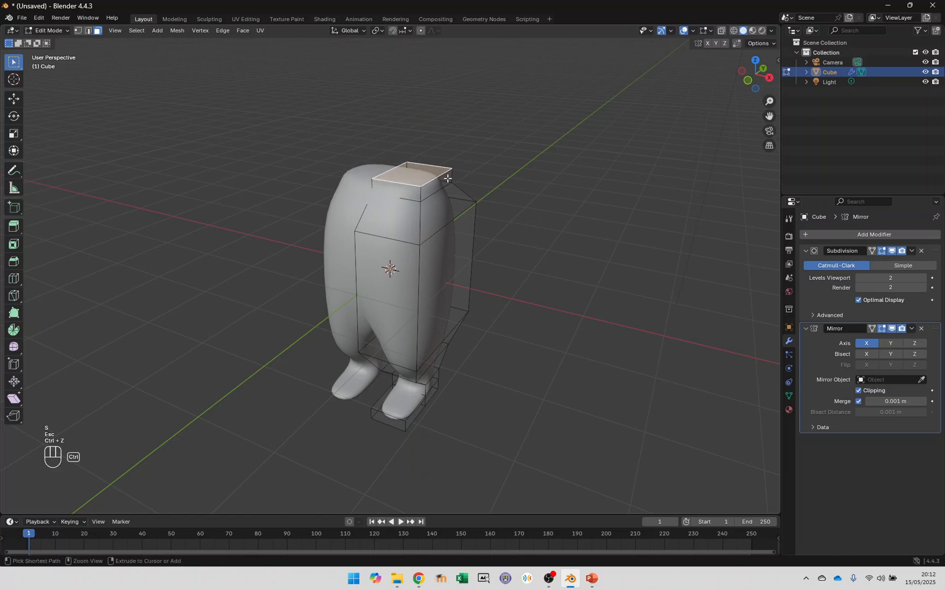
Step: Extrude the neck's top face a little upward and scale it outward to form the base of the head
key(e)
key(s)
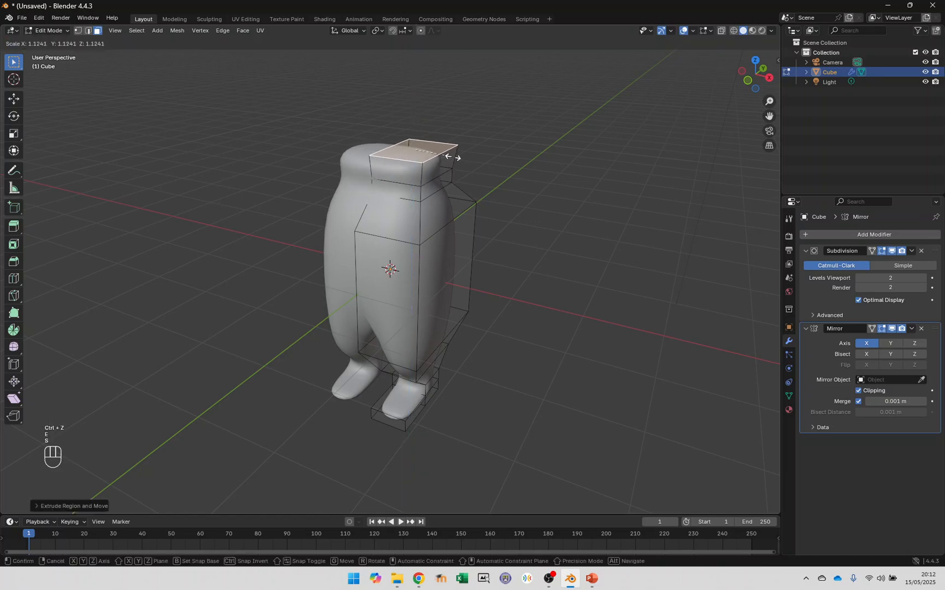
click(480, 156)
Step: Extrude the widened face upward to form the head, and raise its top face further along the Z axis
key(e)
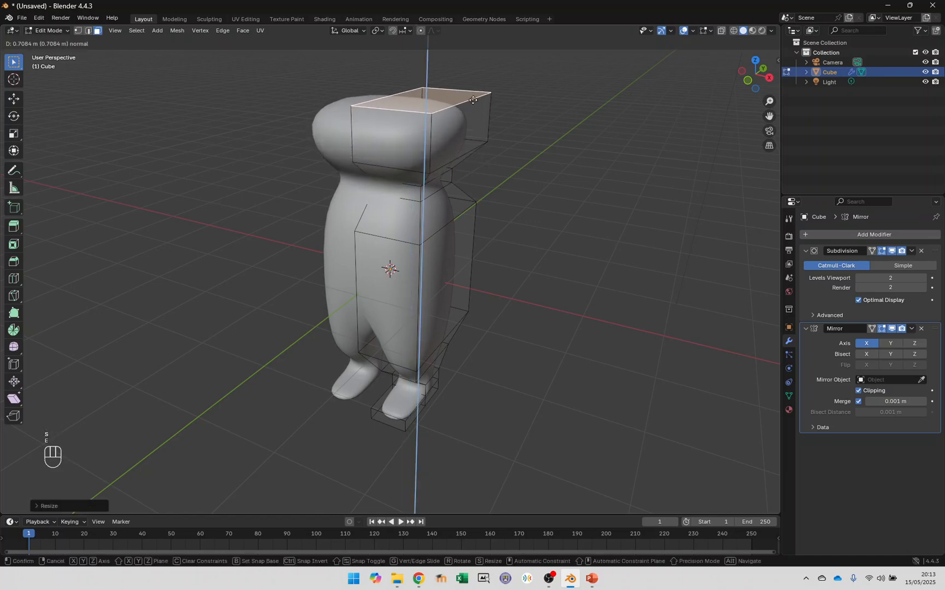
click(478, 111)
middle_drag(478, 112, 502, 162)
key(g)
key(z)
click(483, 97)
shift+middle_drag(502, 162, 494, 231)
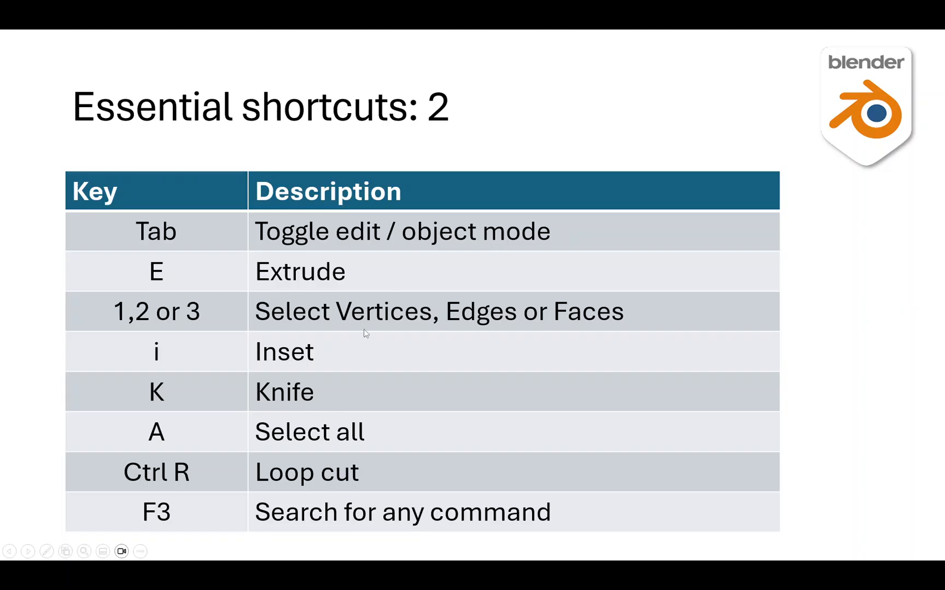
Step: Search all commands for "more" and run Select More to grow the selection from the head's top face
ctrl+drag(288, 515, 417, 530)
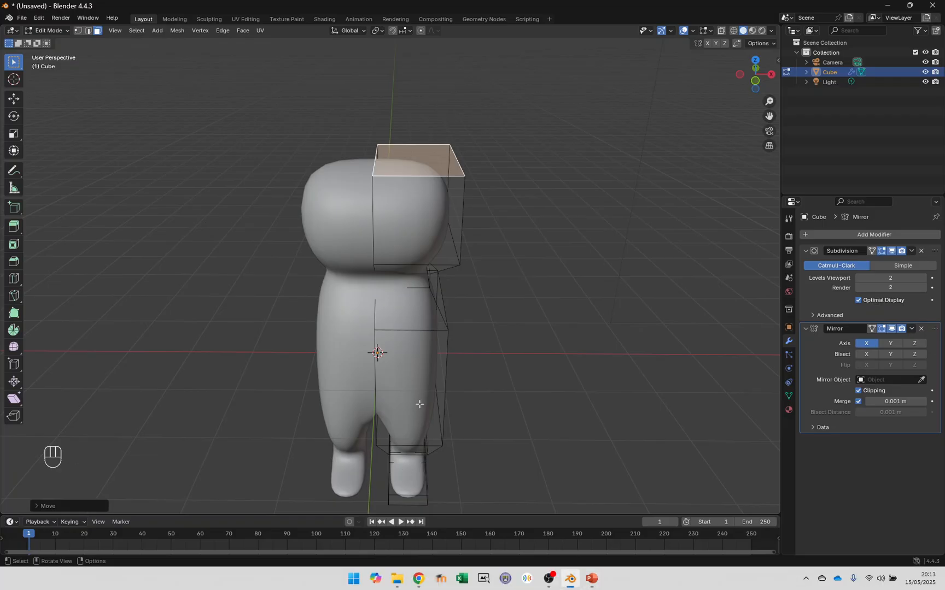
key(F3)
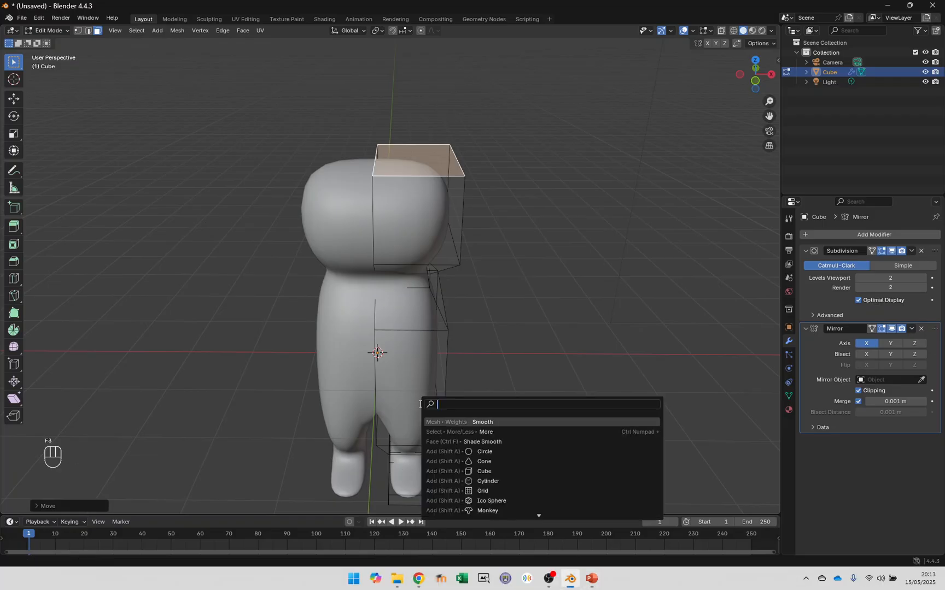
text(more)
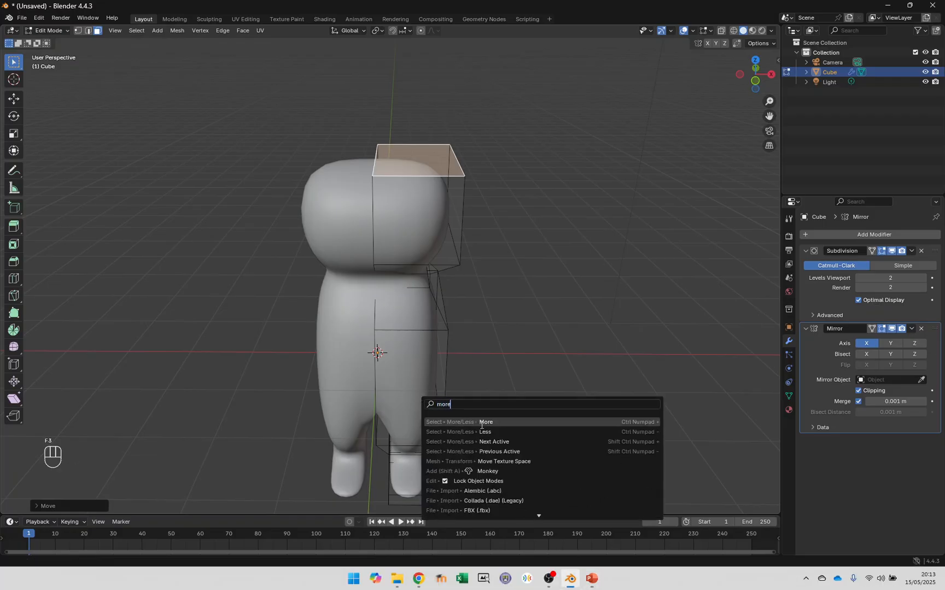
click(482, 423)
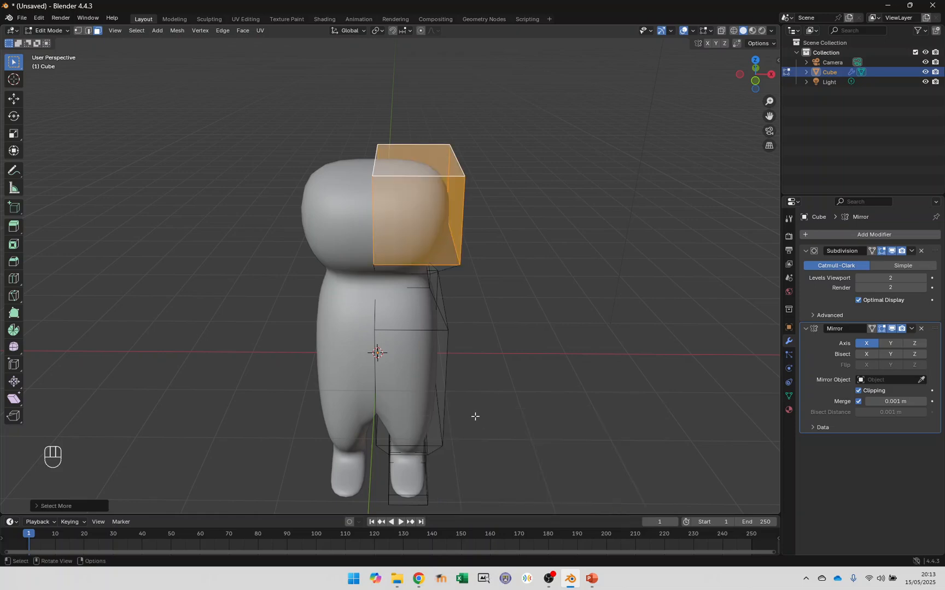
Step: Scale the selected head faces down to about 0.83 of their size
middle_drag(396, 139, 532, 190)
key(s)
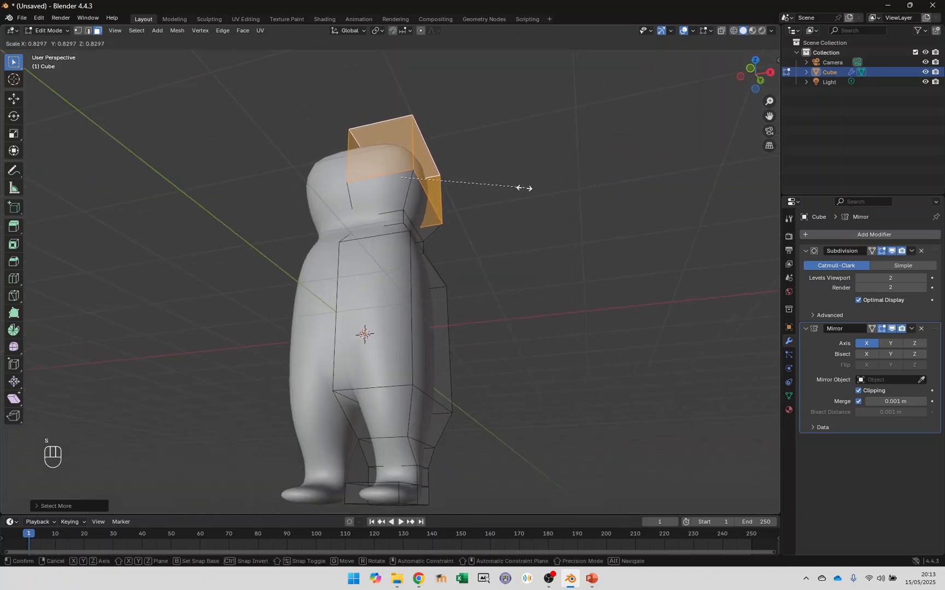
click(532, 184)
Step: Extrude the sloped side face of the shoulder slightly outward to start the arm
middle_drag(532, 184, 432, 211)
click(375, 280)
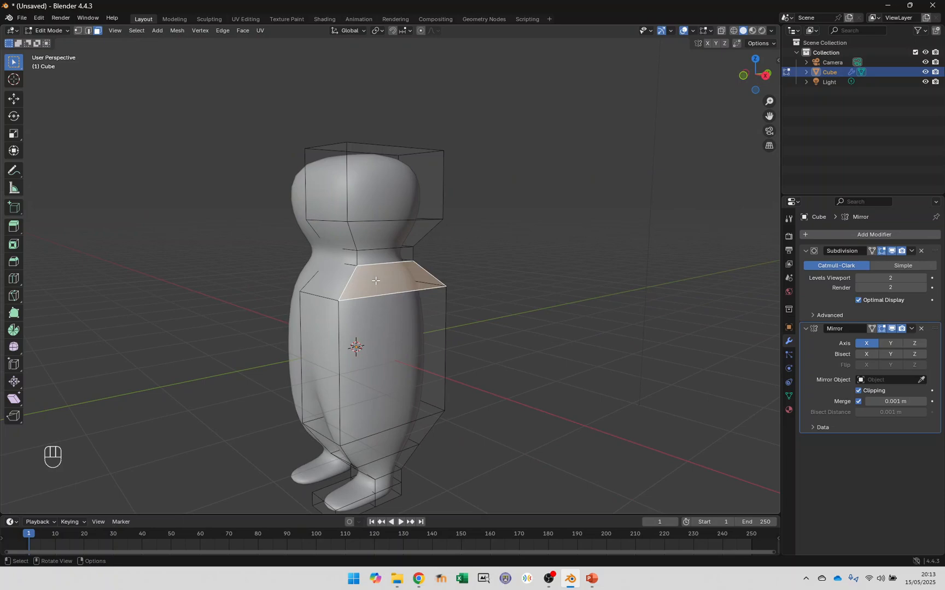
key(e)
click(393, 276)
alt+middle_drag(394, 276, 461, 251)
key(s)
click(502, 286)
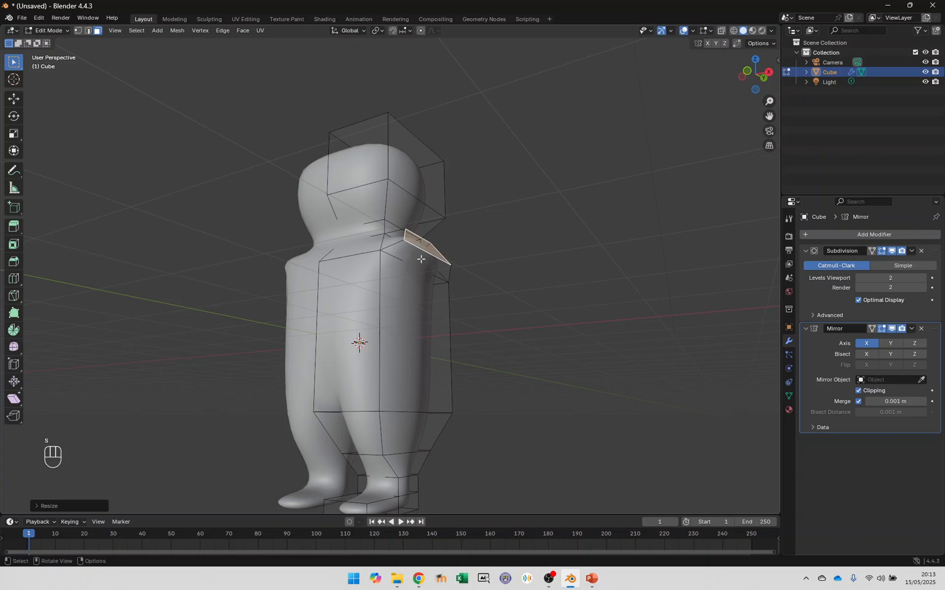
key(ctrl+z)
Step: Extrude the shoulder face outward to form the upper arm, and scale its end face down to about 0.68
key(e)
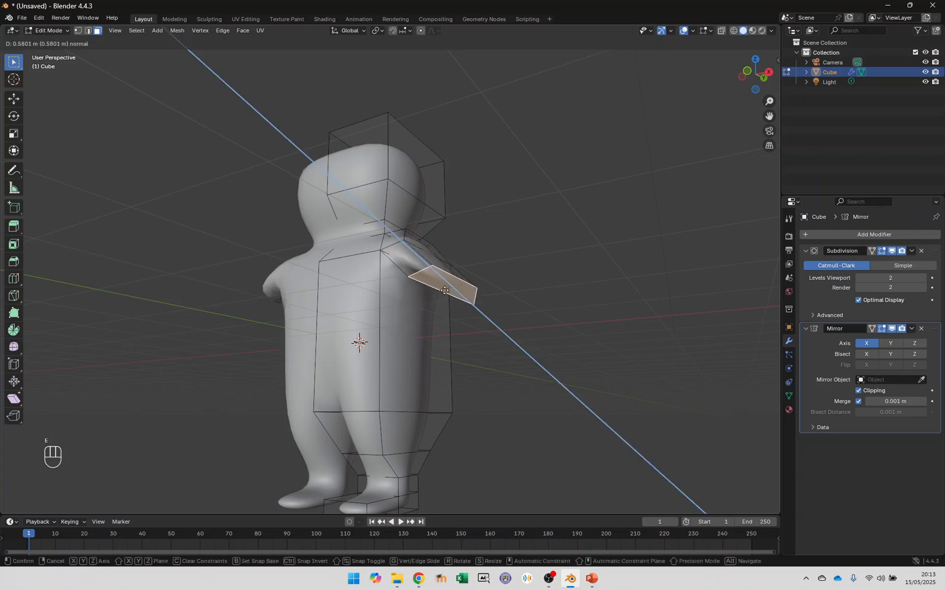
click(515, 310)
key(s)
mouse_move(507, 308)
middle_down()
mouse_move(498, 306)
mouse_move(517, 324)
middle_up()
key(Escape)
key(s)
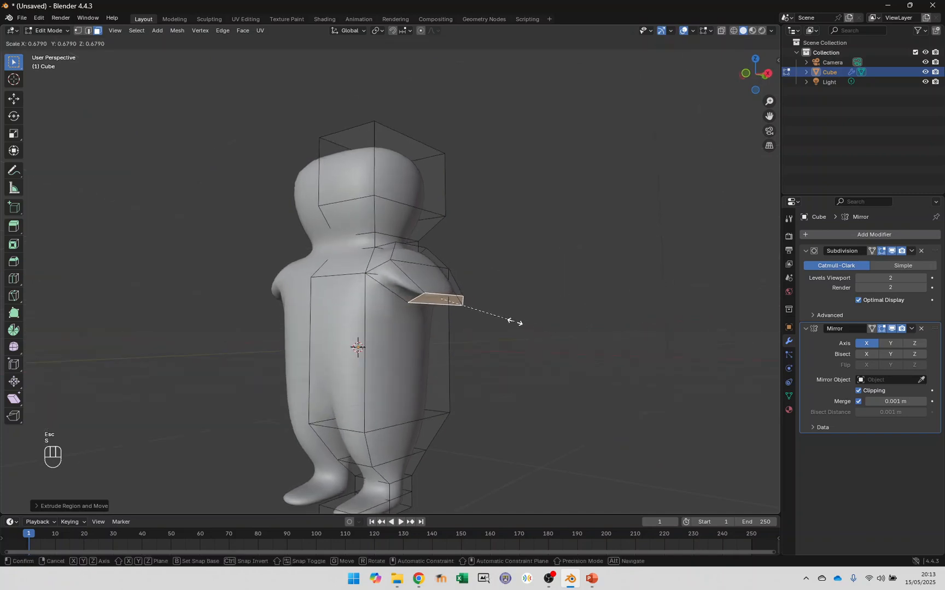
click(515, 321)
Step: Extrude the arm further outward and scale its end face down into a narrow flipper tip
key(e)
click(511, 375)
key(s)
click(495, 362)
middle_drag(495, 362, 386, 194)
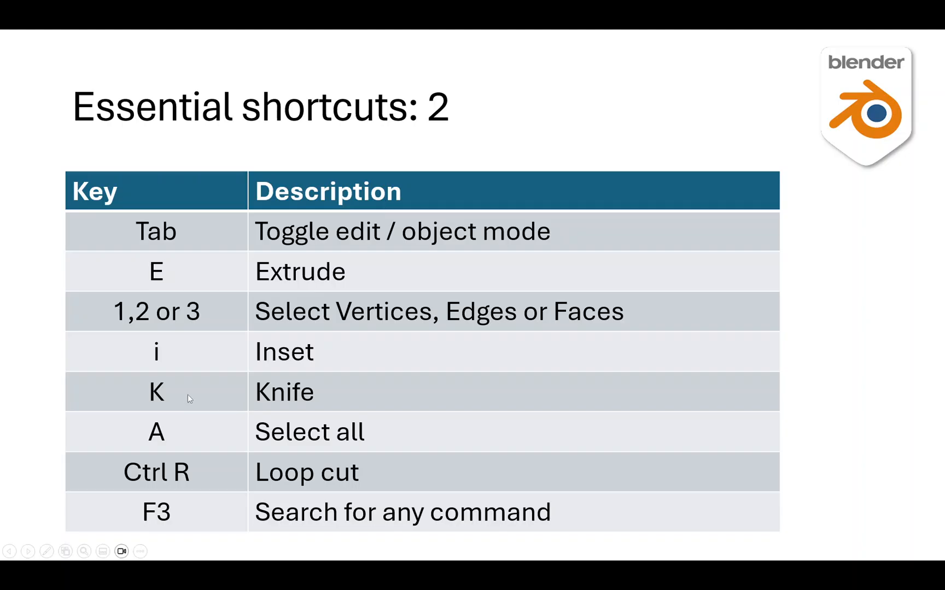
ctrl+drag(168, 392, 171, 393)
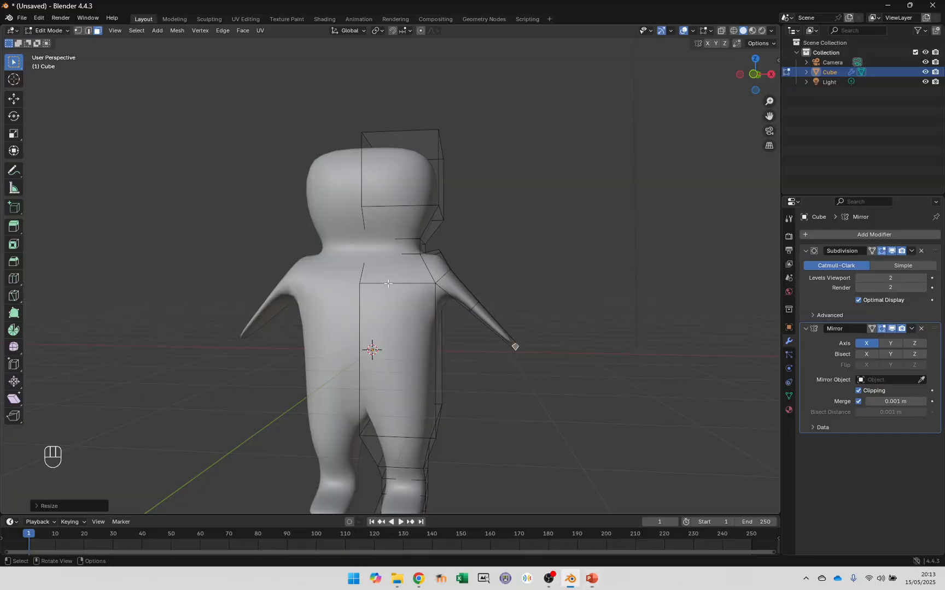
key(s)
click(387, 258)
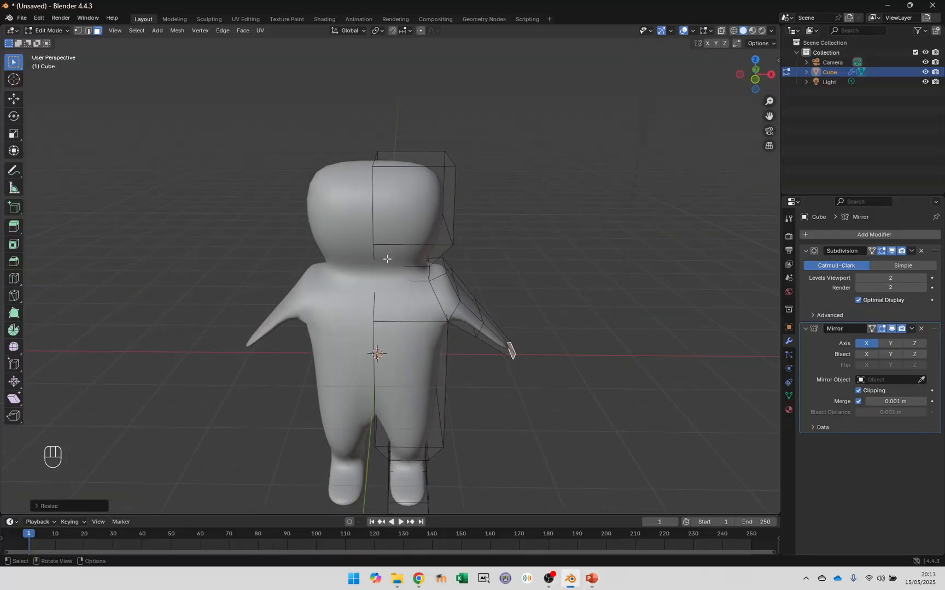
key(k)
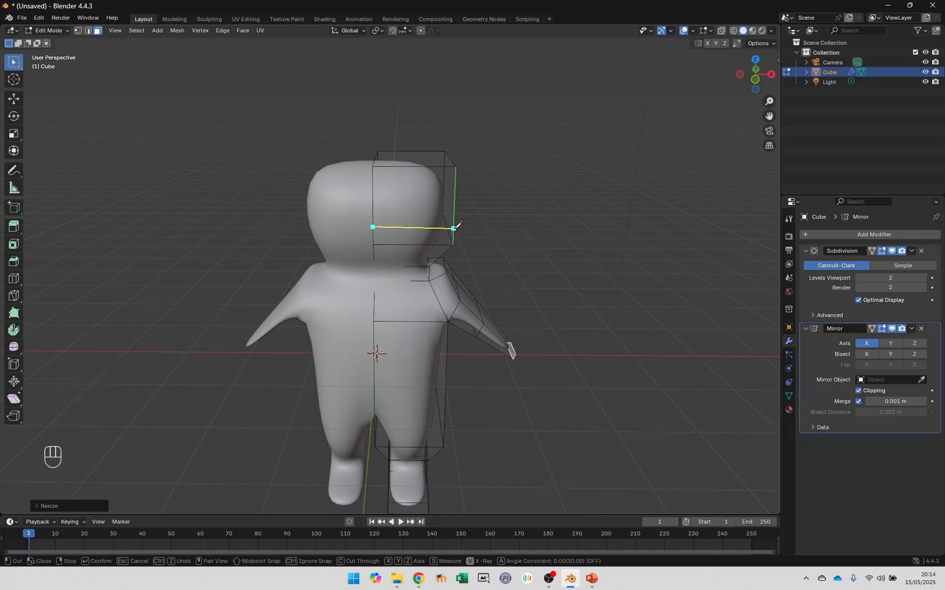
click(453, 228)
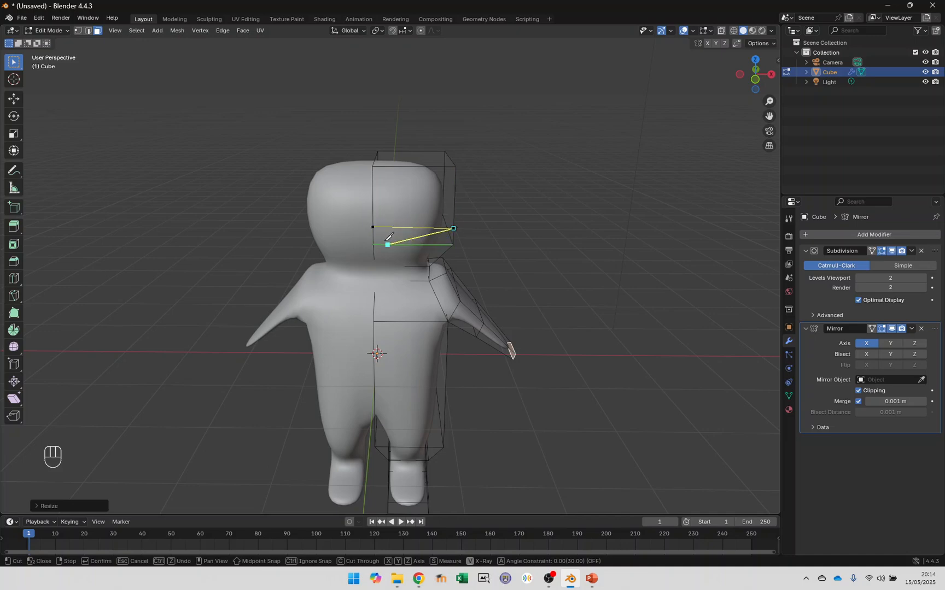
key(Escape)
Step: Knife two horizontal cuts across the lower front face of the head and join them with a short slanted cut to outline the beak
key(k)
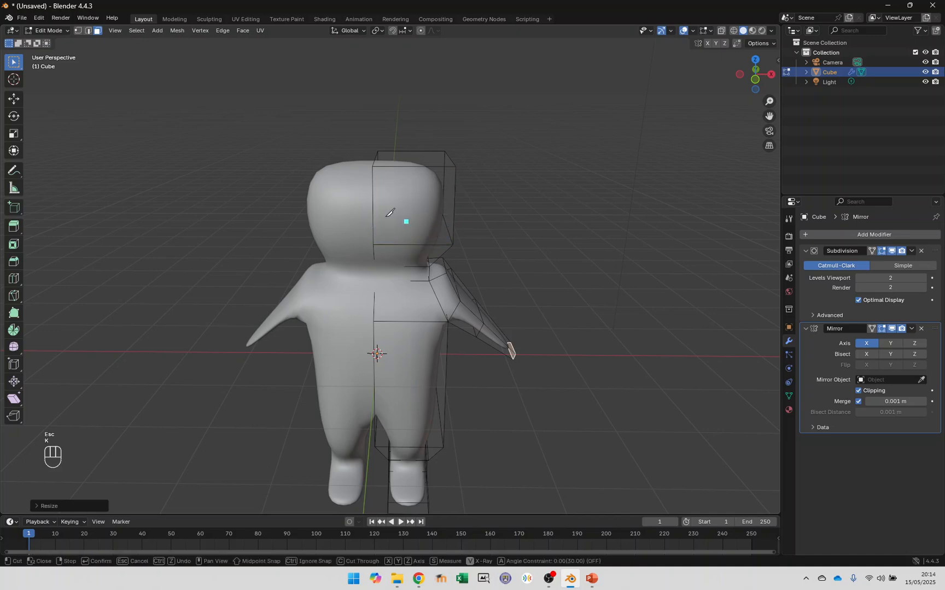
click(451, 220)
key(Return)
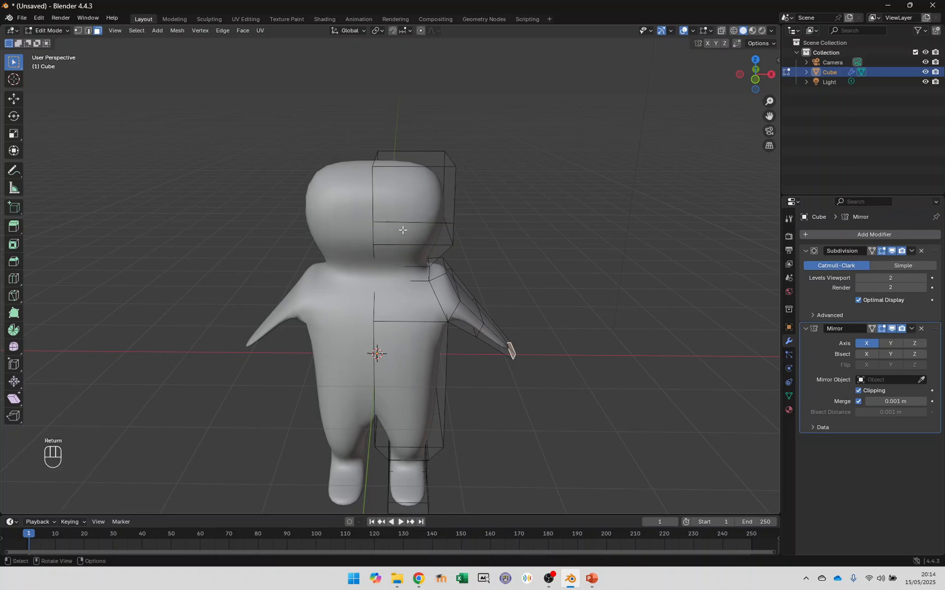
key(k)
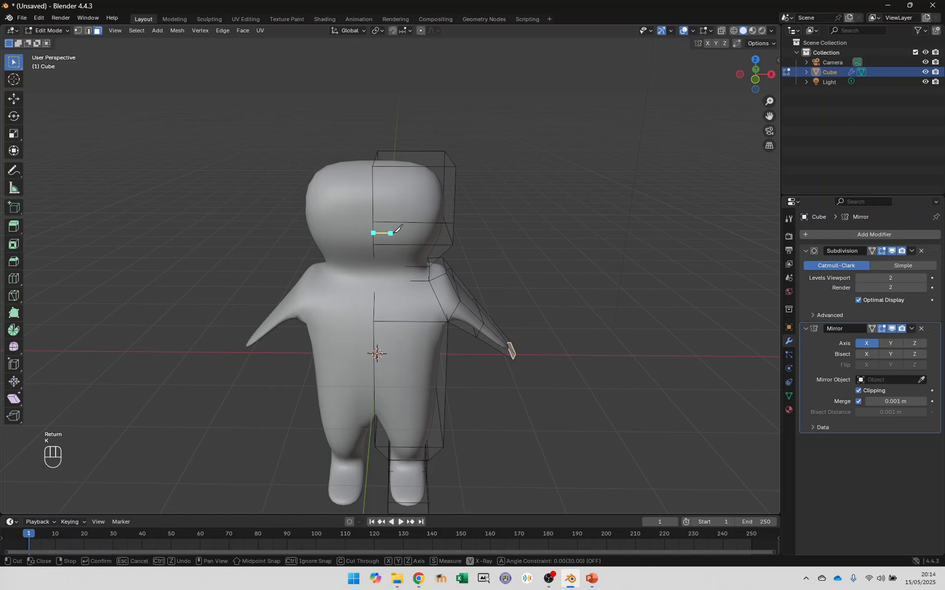
click(451, 234)
key(Return)
key(k)
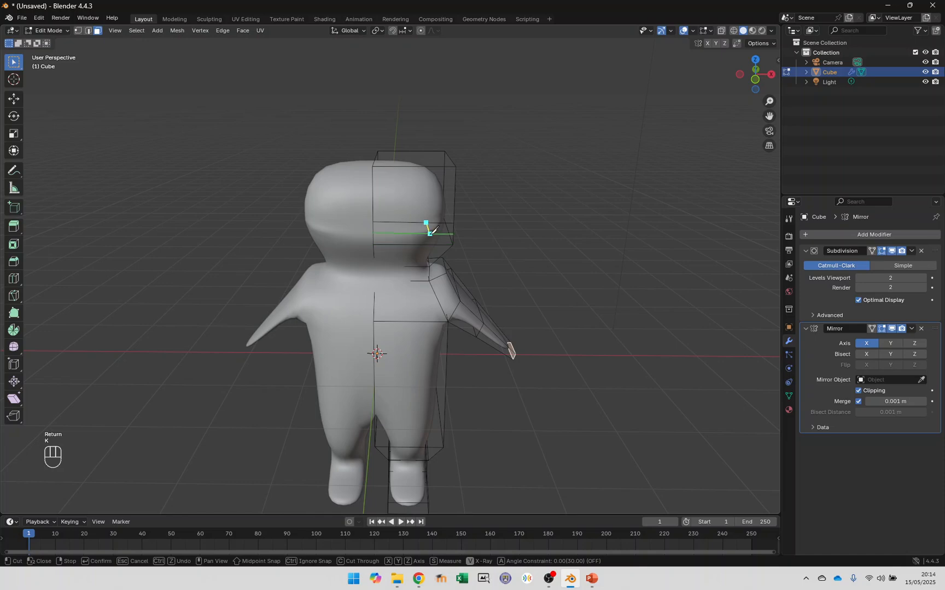
key(Return)
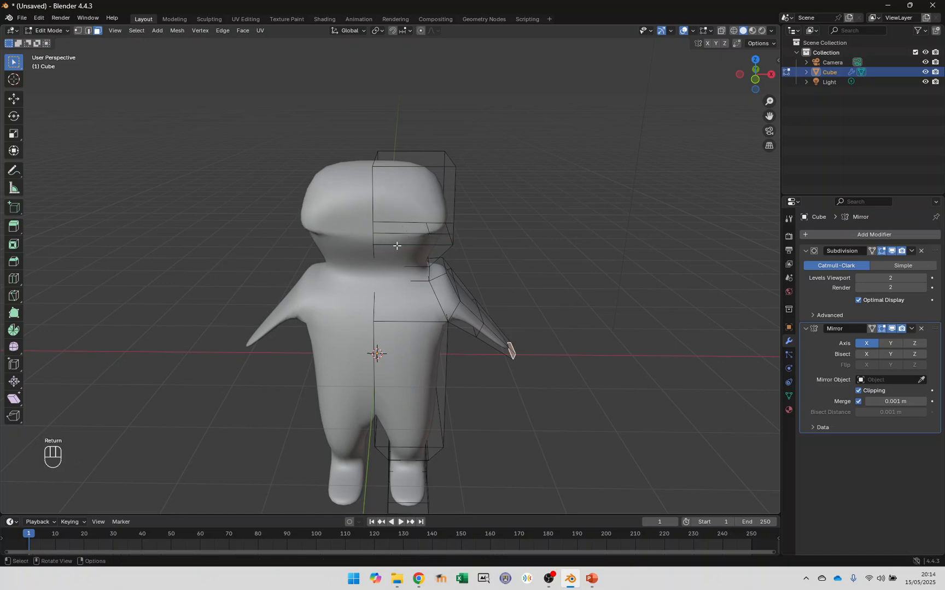
Step: Extrude the narrow face enclosed by the knife cuts forward by about 0.97 m to form the beak
middle_drag(423, 239, 402, 228)
scroll(416, 226, up, 2)
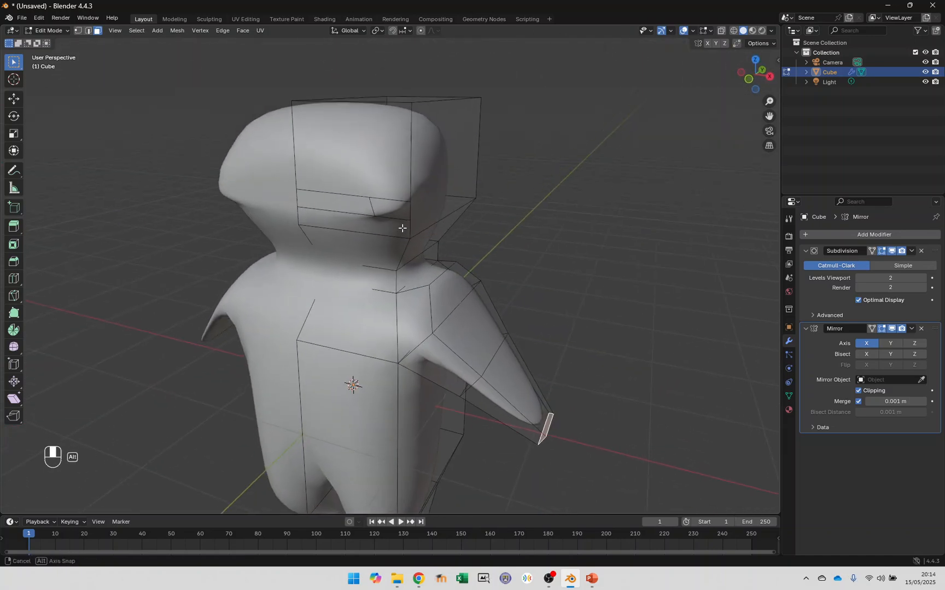
click(341, 198)
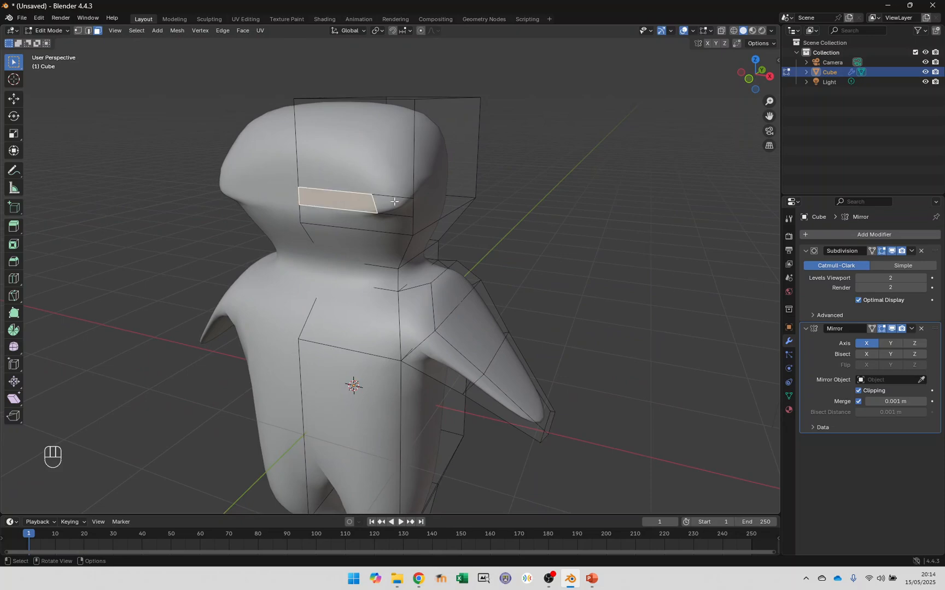
key(e)
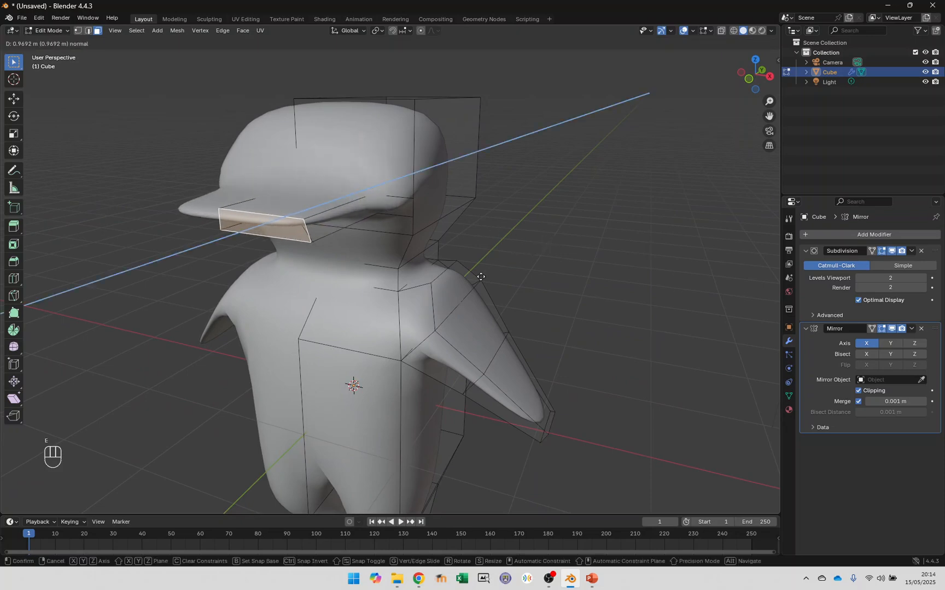
click(480, 276)
middle_drag(468, 260, 527, 268)
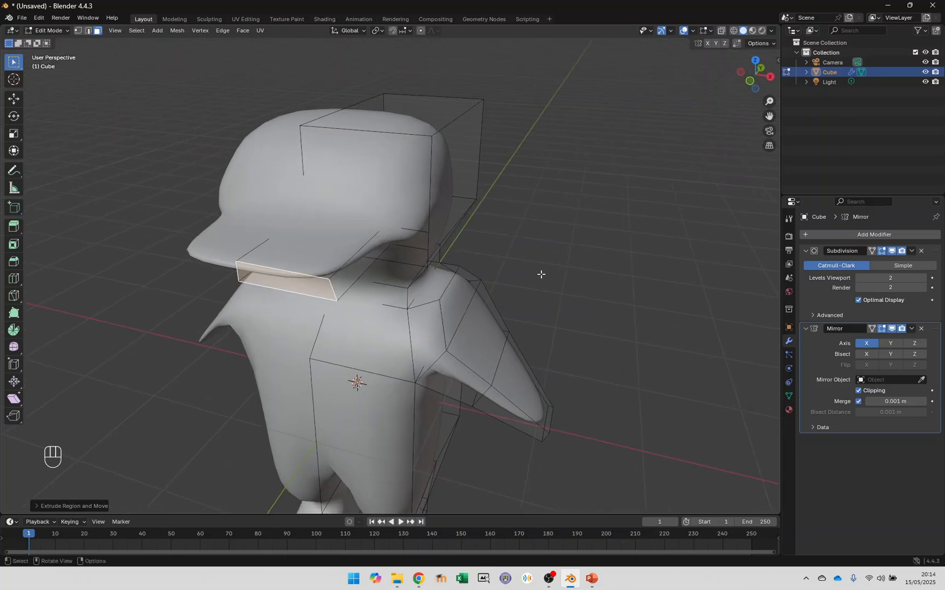
Step: Scale down the beak's end face and select the front face of the head above the beak
key(s)
click(414, 276)
middle_drag(413, 276, 424, 237)
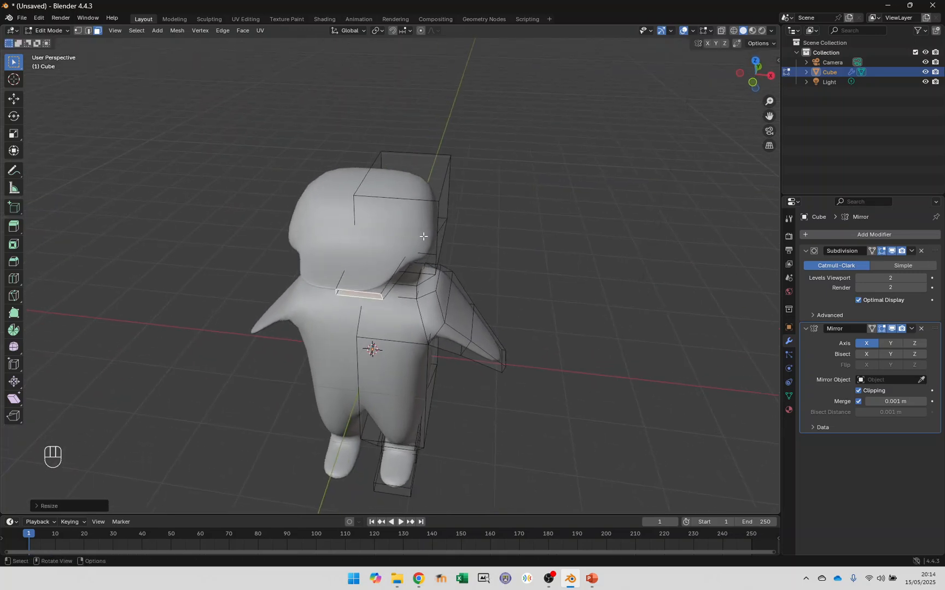
click(389, 225)
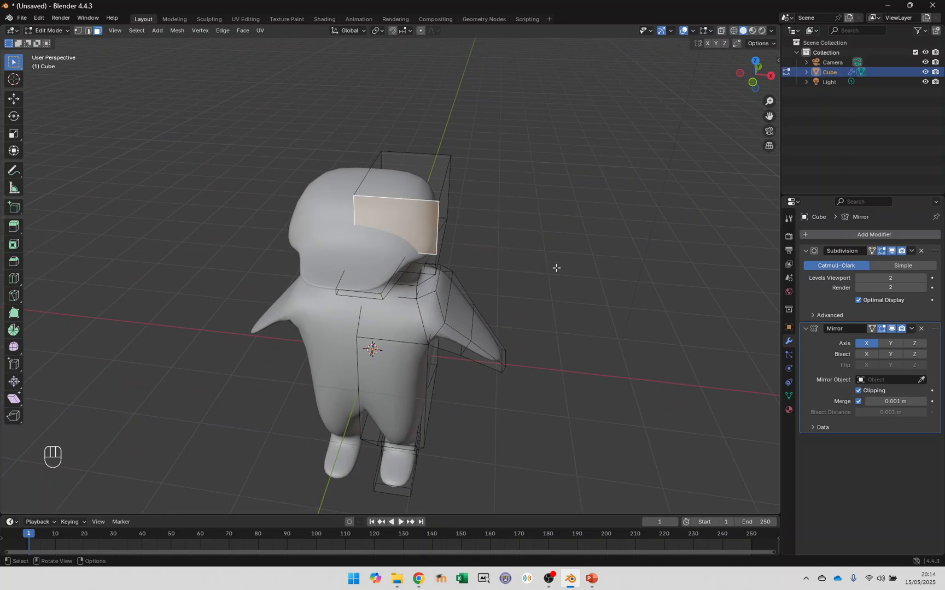
key(e)
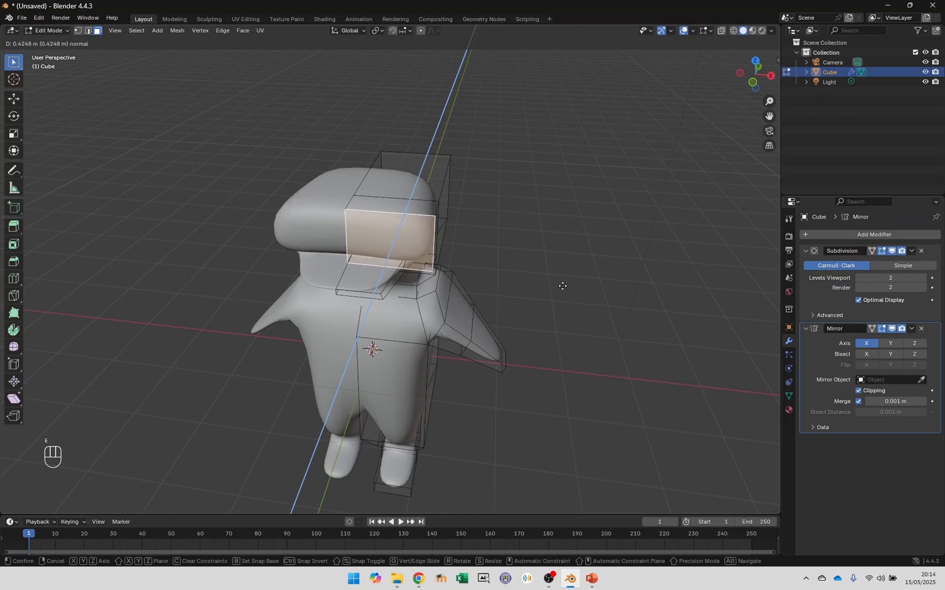
key(Escape)
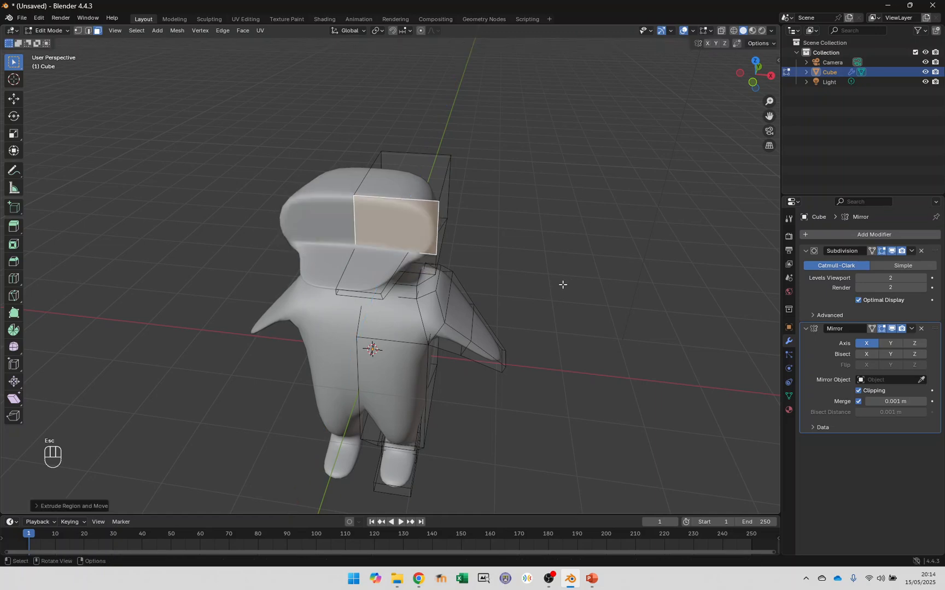
key(ctrl+z)
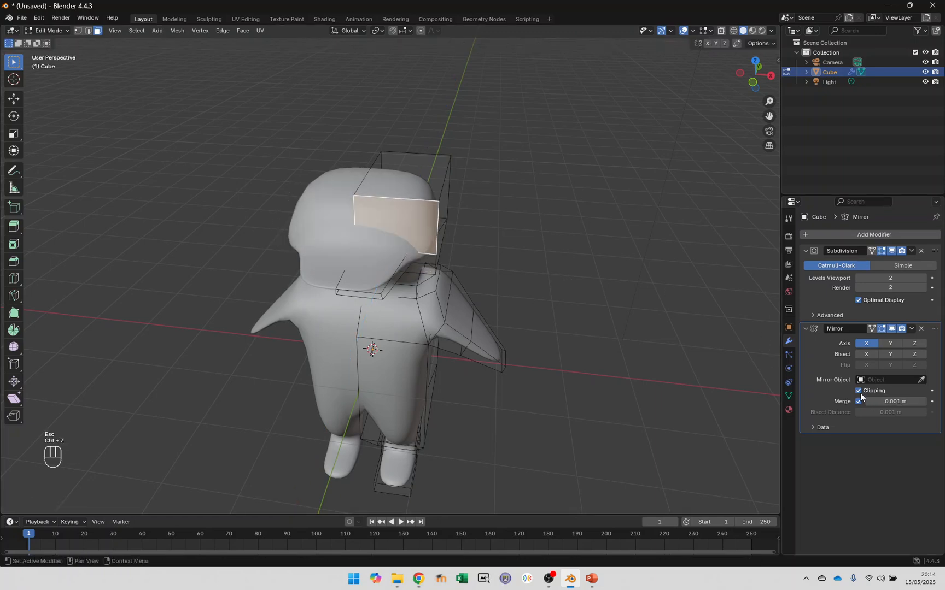
Step: With the Mirror modifier's Clipping turned off, extrude the head's front face forward about 0.32 m and scale its end to about 0.72
key(e)
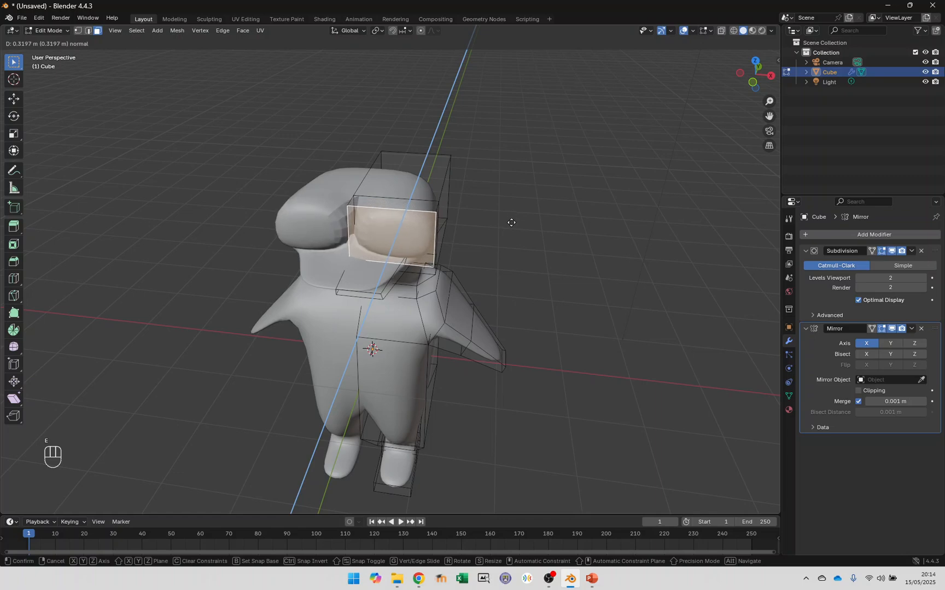
click(512, 220)
key(s)
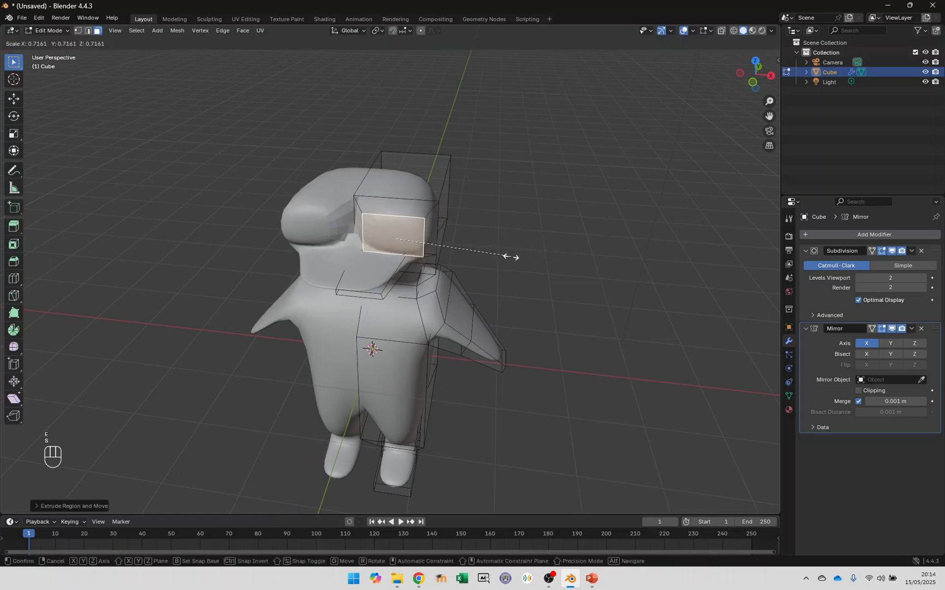
click(511, 256)
middle_drag(511, 256, 606, 265)
key(alt+Tab)
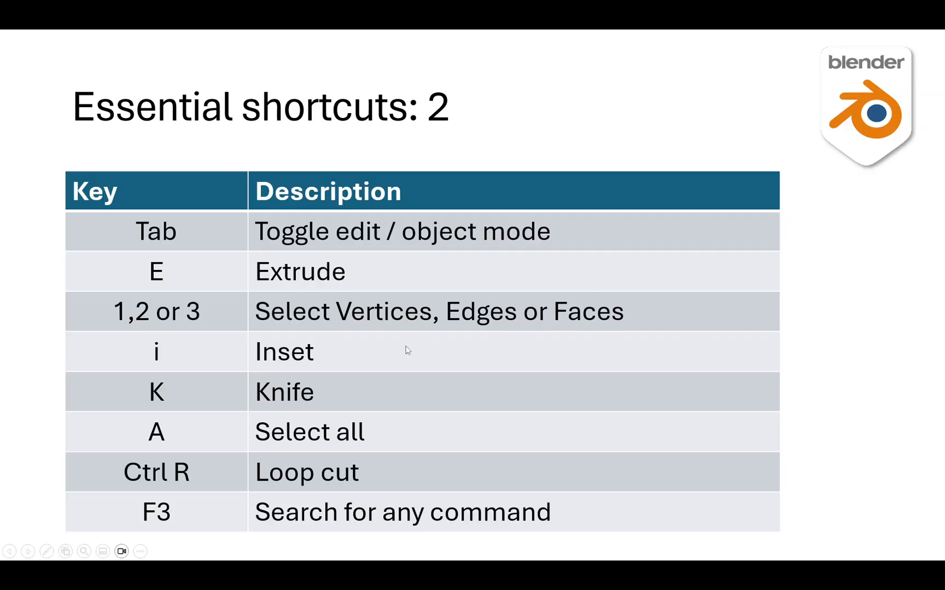
key(alt+Tab)
Step: Inset the front face of the extruded eye block by about 0.22 m and narrow the inner face along X into a small square
middle_drag(390, 290, 417, 324)
key(i)
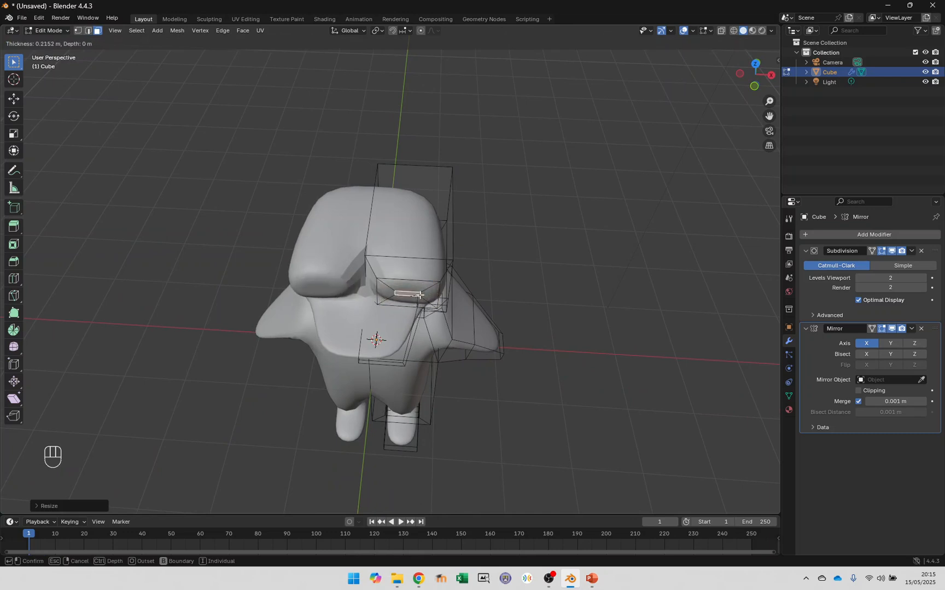
click(497, 304)
key(s)
key(x)
click(436, 295)
alt+middle_drag(439, 306, 454, 263)
Step: Move the small inset face about 0.13 m along negative X and extrude it outward about 0.17 m to form the eye
key(g)
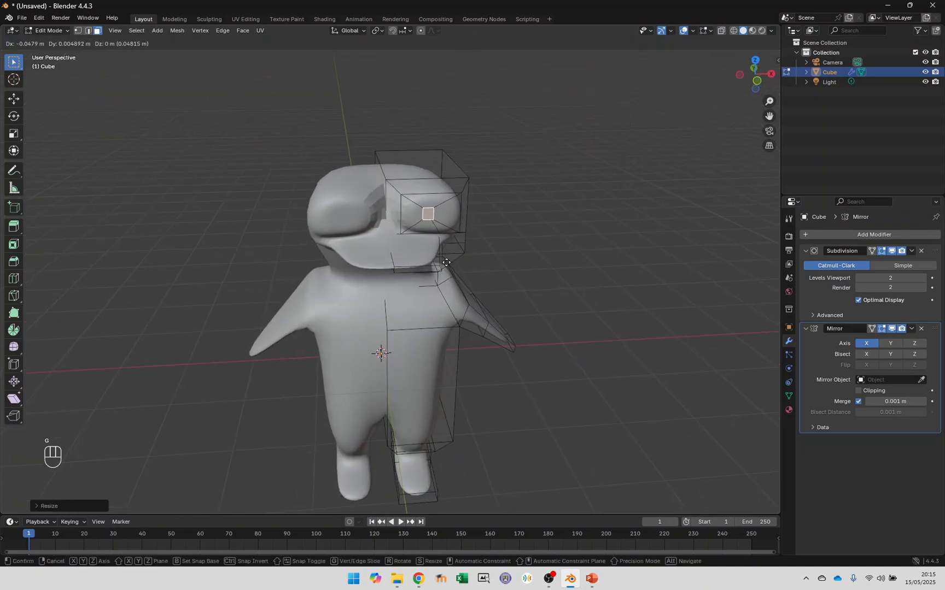
key(x)
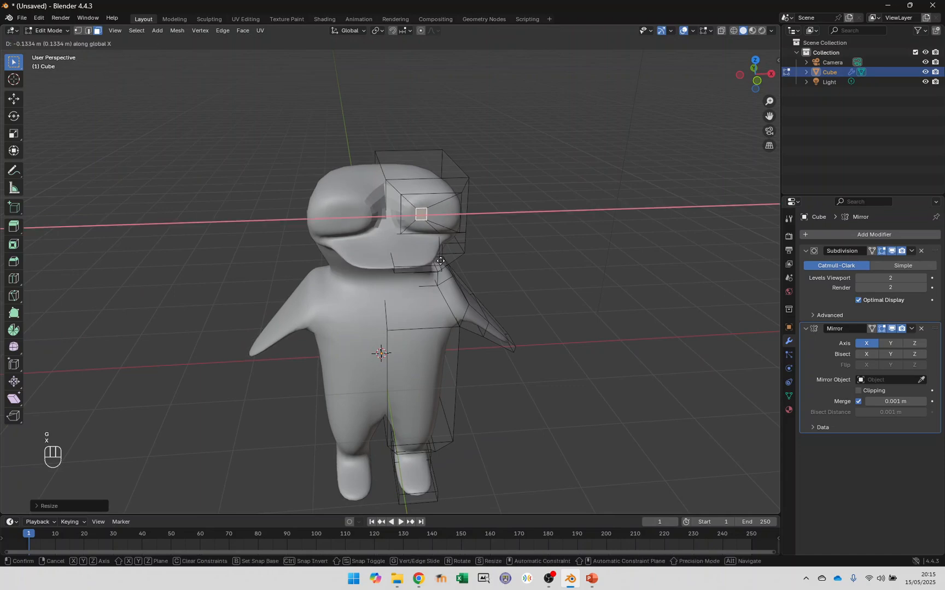
click(441, 261)
key(e)
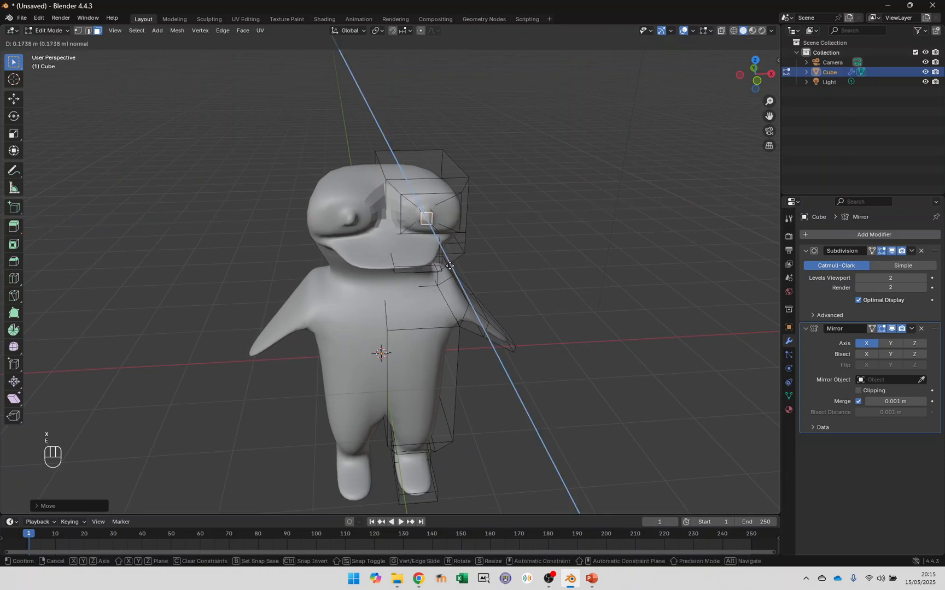
click(450, 262)
alt+middle_drag(495, 259, 524, 253)
Step: Return to Object Mode and apply Shade Smooth to the penguin
key(Tab)
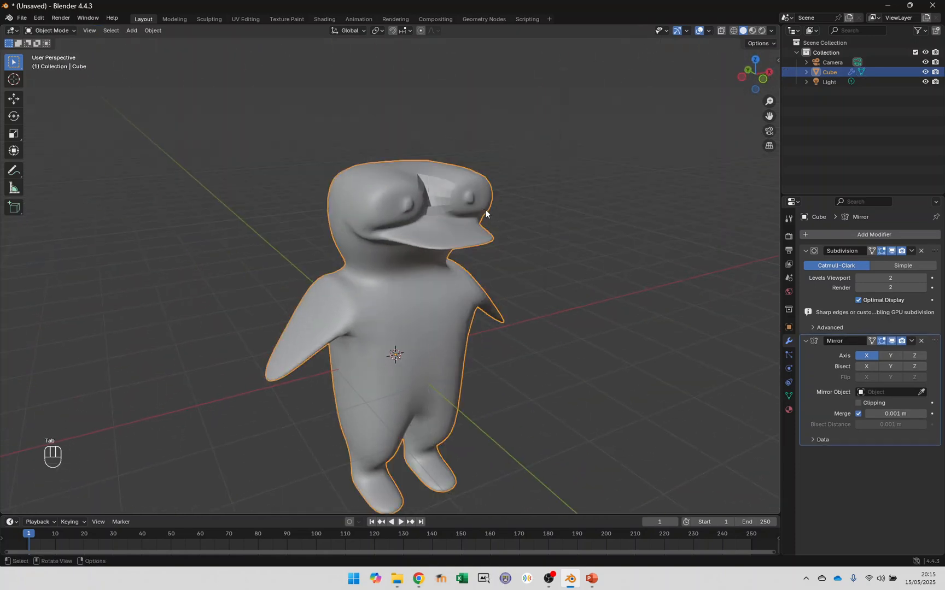
right_click(446, 194)
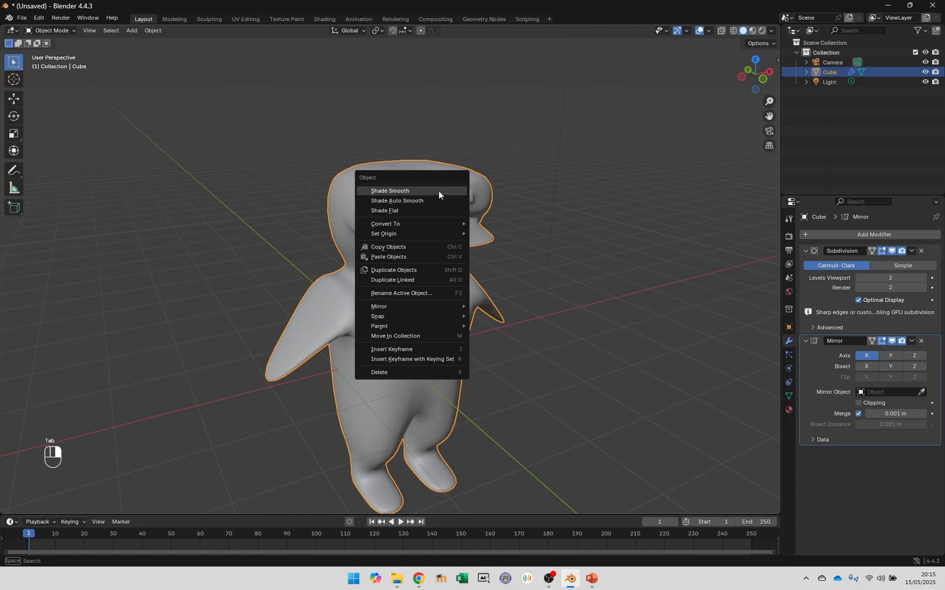
click(438, 192)
Step: Add a mesh plane at the penguin's centre and scale it up into a wide ground surface
alt+middle_drag(523, 204, 447, 263)
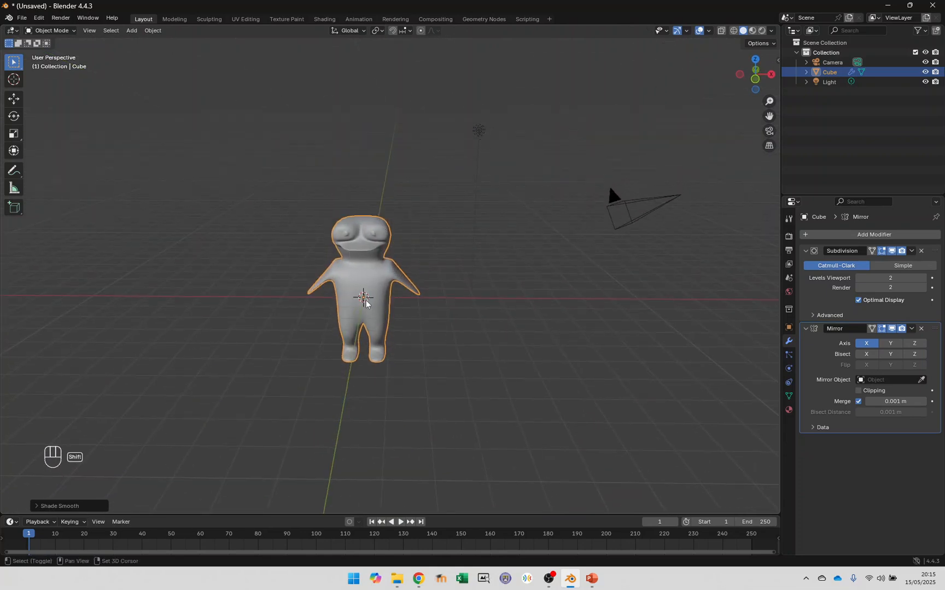
key(shift+a)
mouse_move(364, 300)
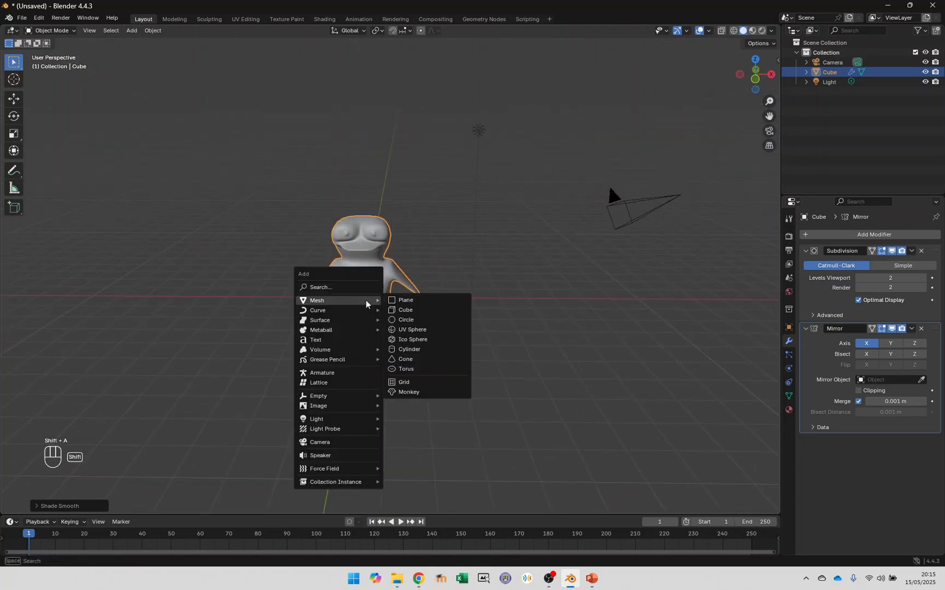
click(428, 303)
key(s)
click(603, 310)
Step: Lower the ground plane about 2.24 m along Z beneath the penguin's feet
key(g)
key(z)
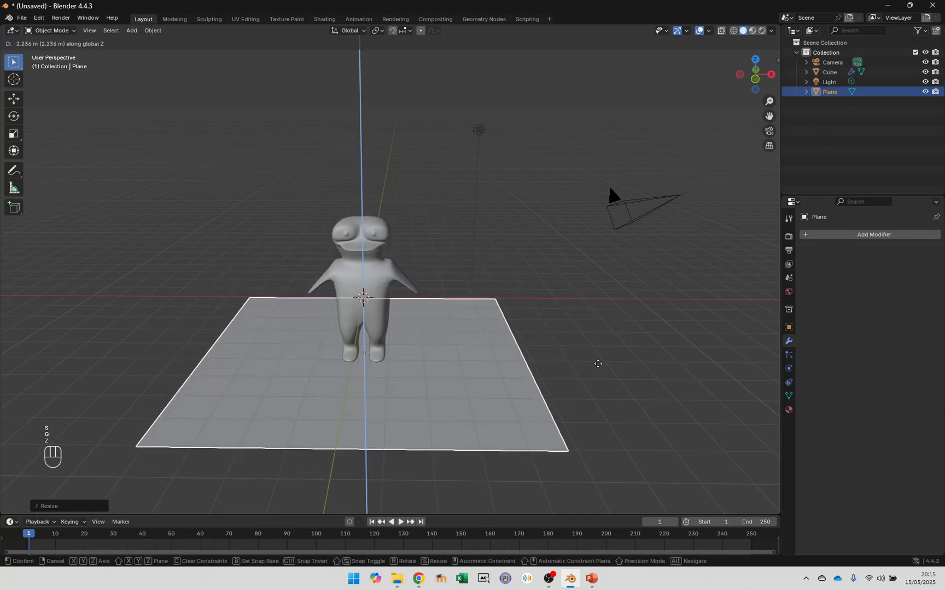
click(597, 362)
click(375, 263)
click(432, 433)
click(374, 276)
key(r)
key(Escape)
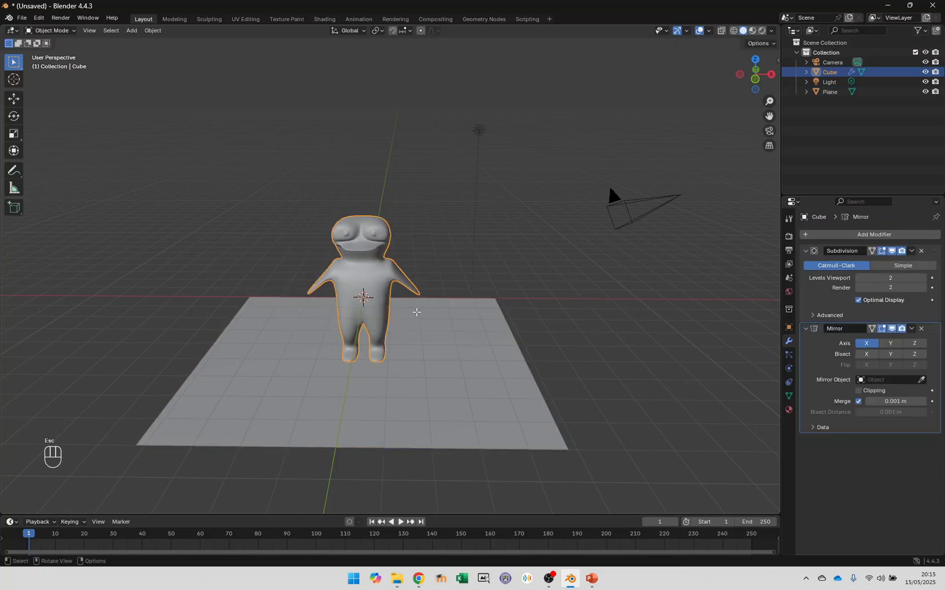
Step: Enter Edit Mode on the penguin and select the face on the side of its body
key(Tab)
click(390, 281)
click(377, 262)
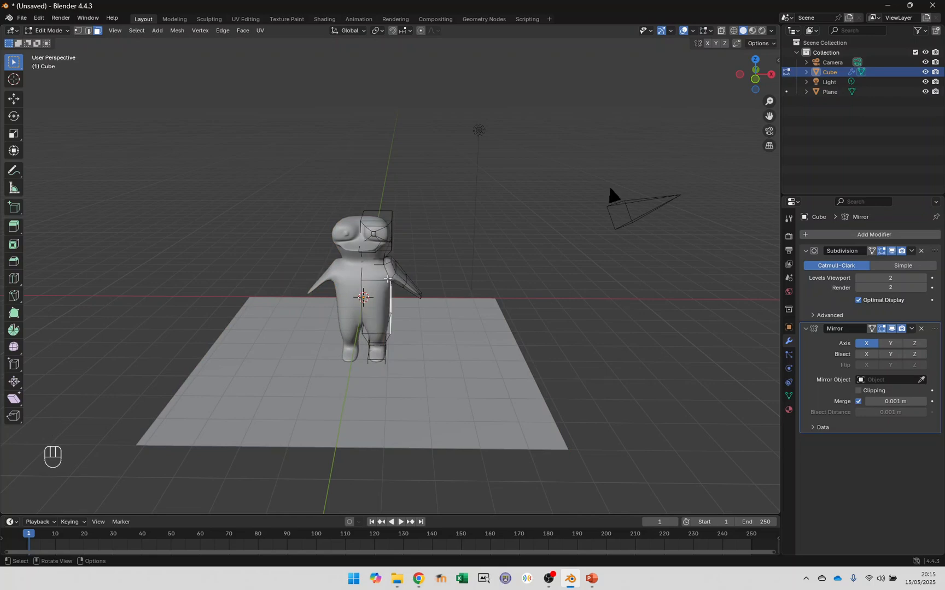
middle_drag(391, 283, 448, 323)
scroll(447, 323, up, 2)
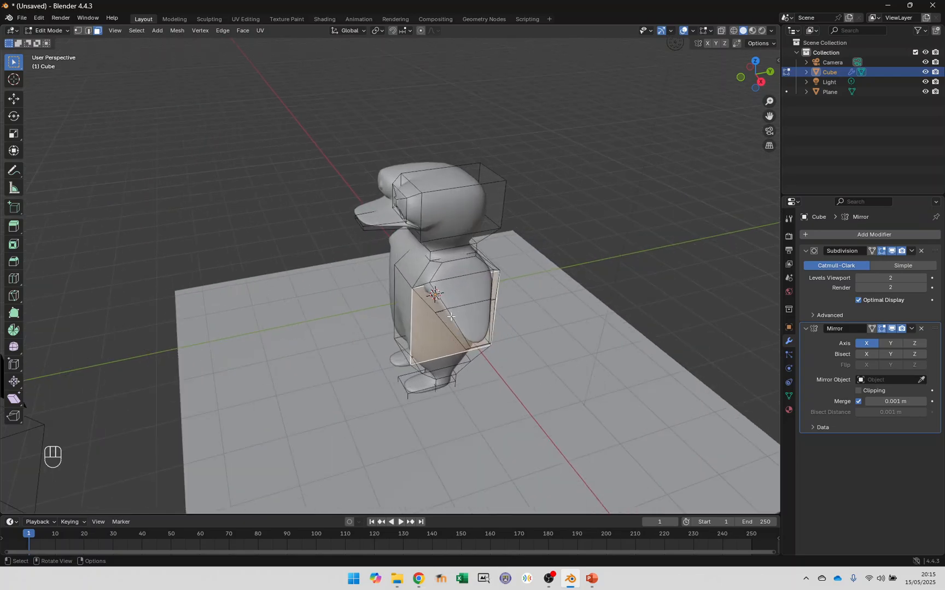
key(alt+Tab)
key(alt+Tab)
key(alt+shift+Tab)
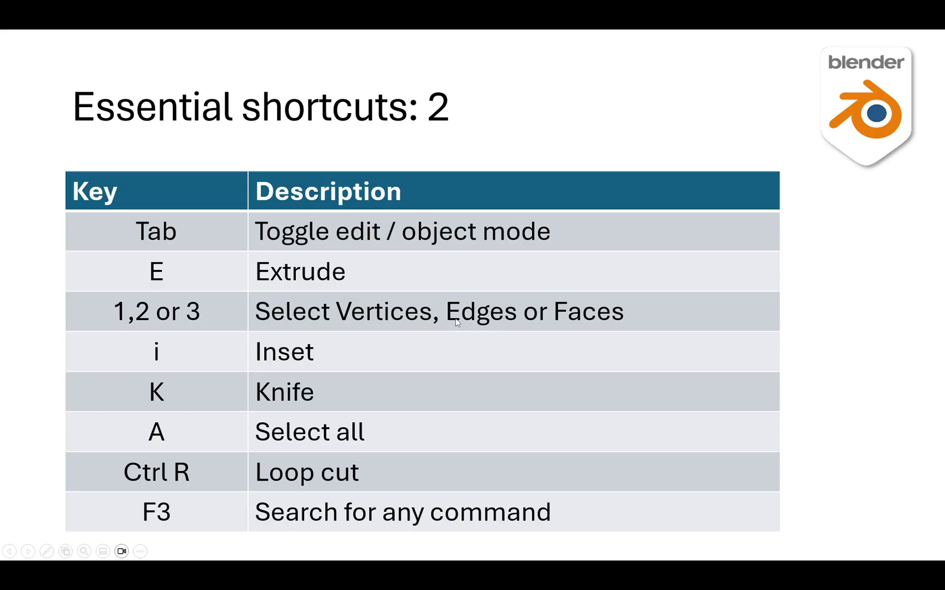
key(Left)
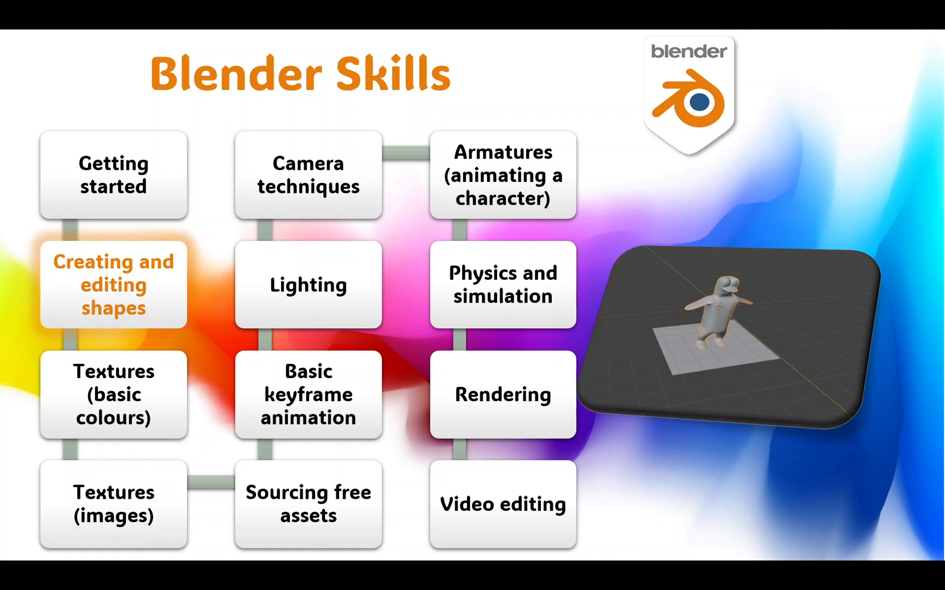
key(ctrl+l)
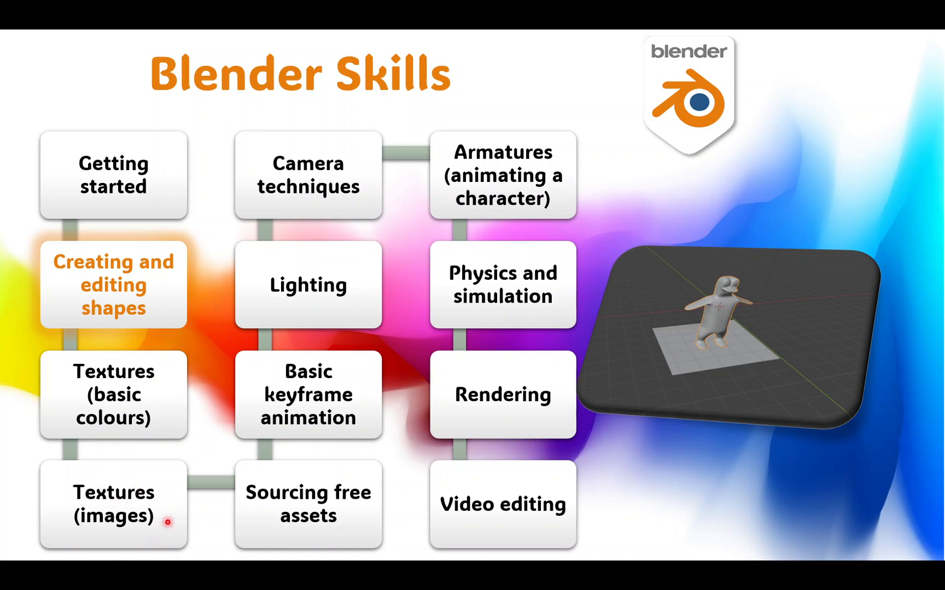